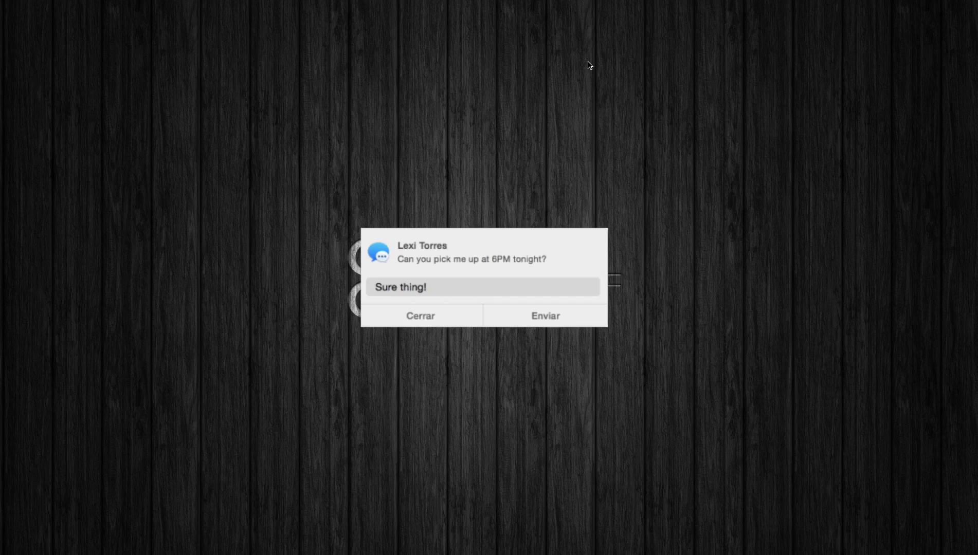
key(Return)
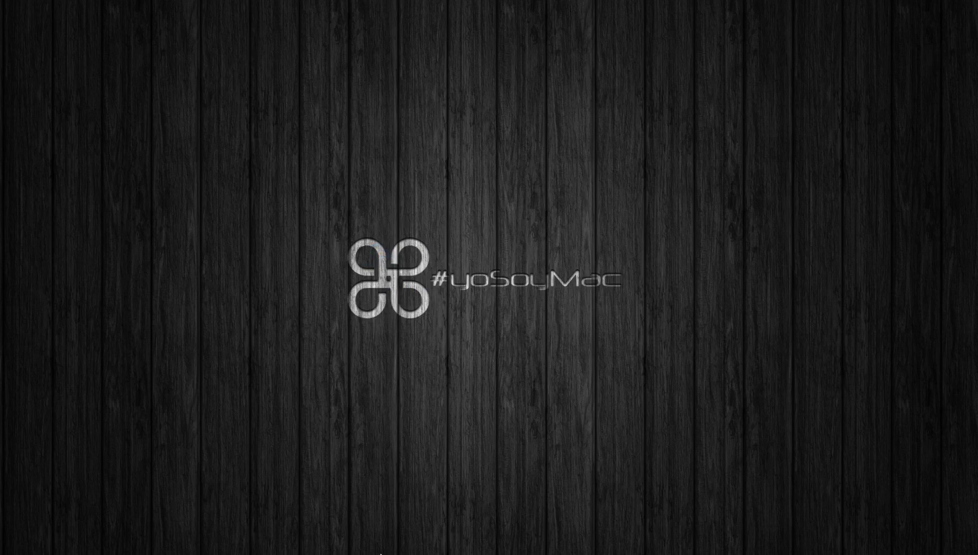
mouse_move(445, 519)
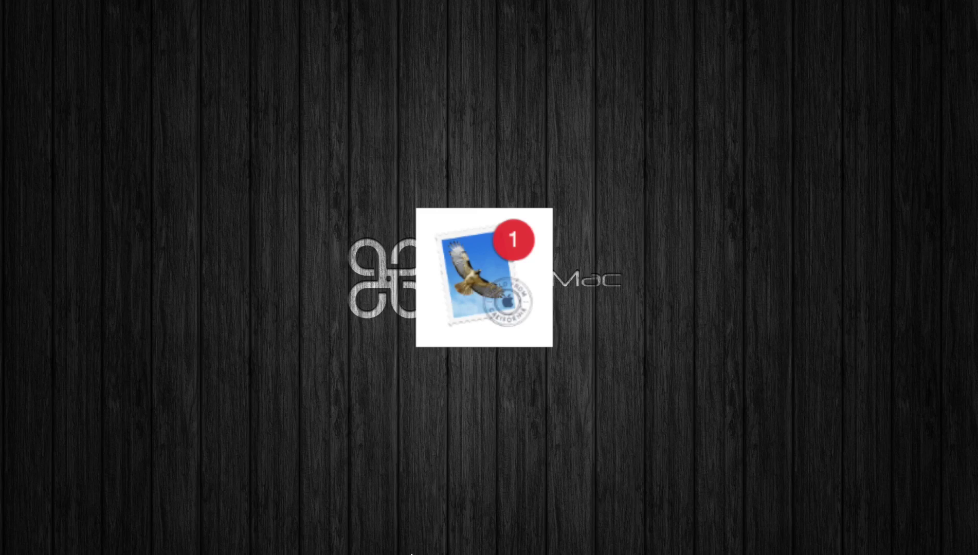
mouse_move(443, 553)
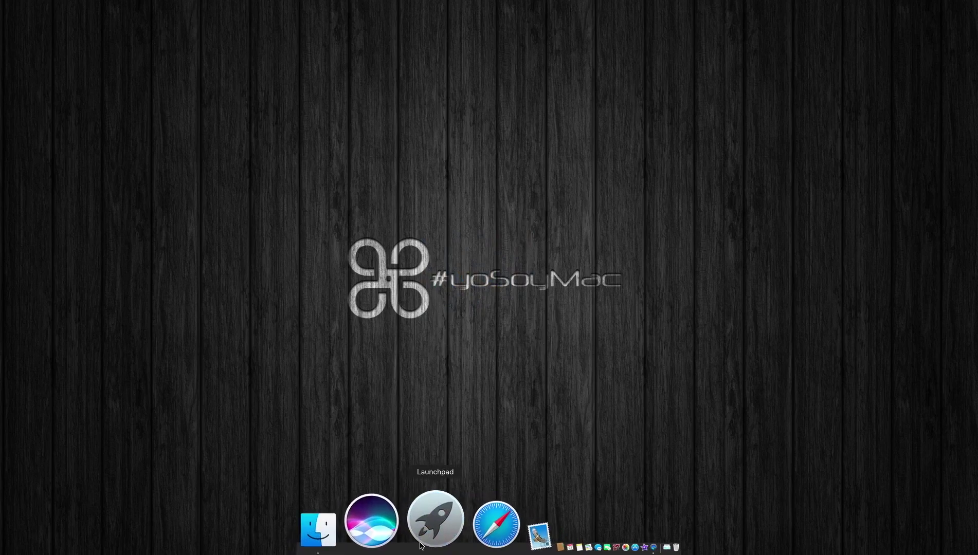
Open Preferencias del Sistema from Launchpad and go to the Notificaciones settings.
click(422, 534)
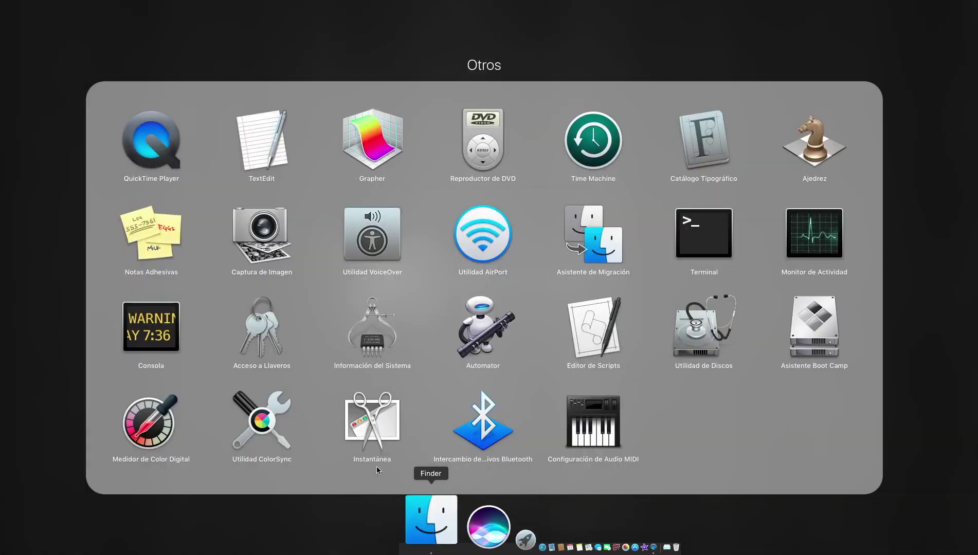
click(568, 57)
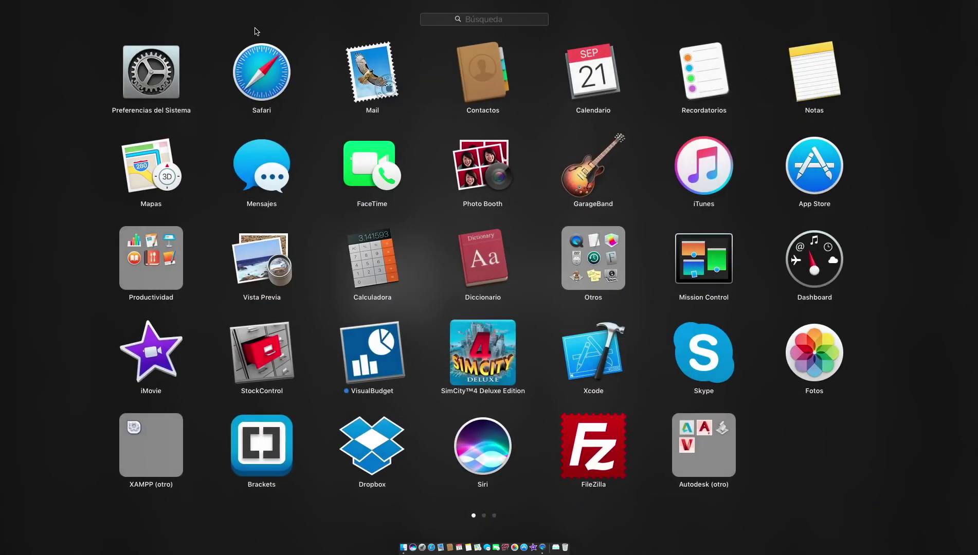
click(151, 76)
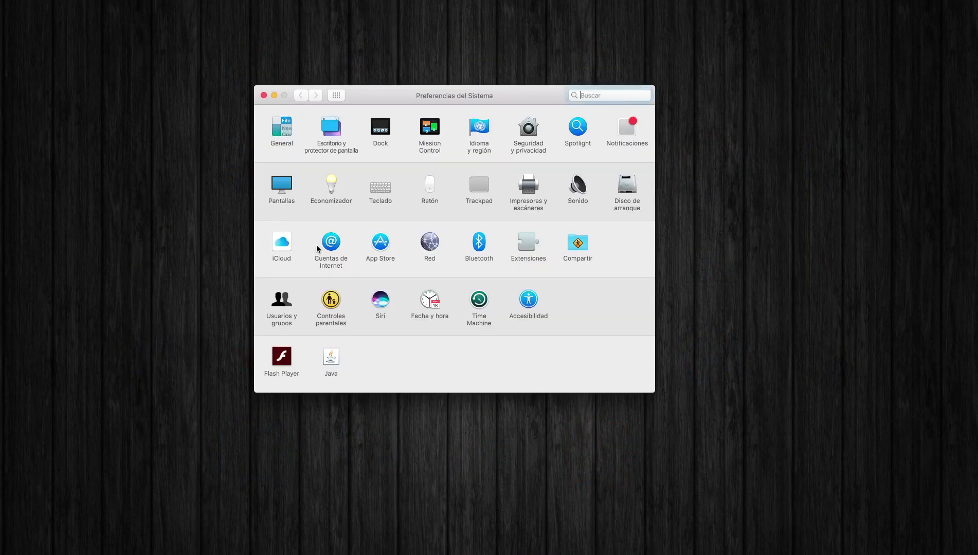
drag(371, 99, 423, 98)
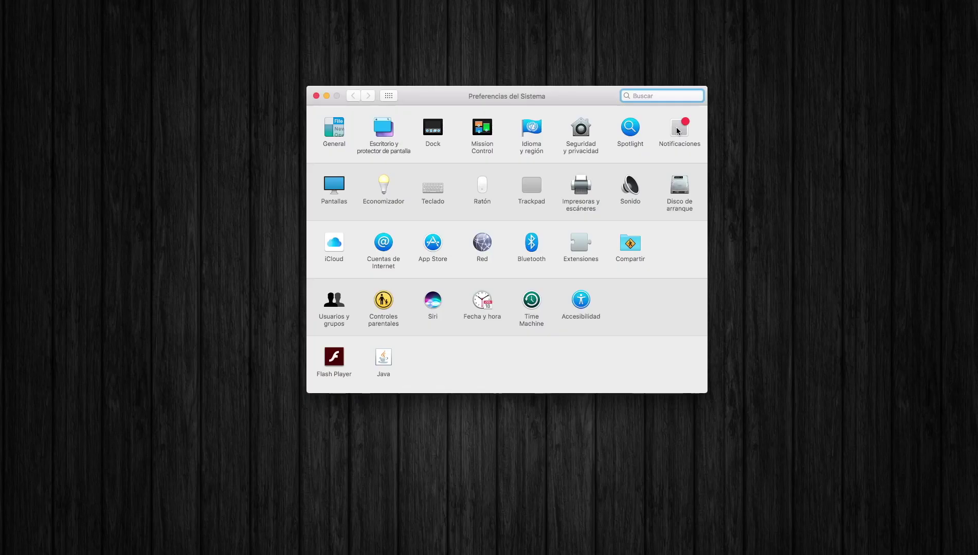
click(676, 128)
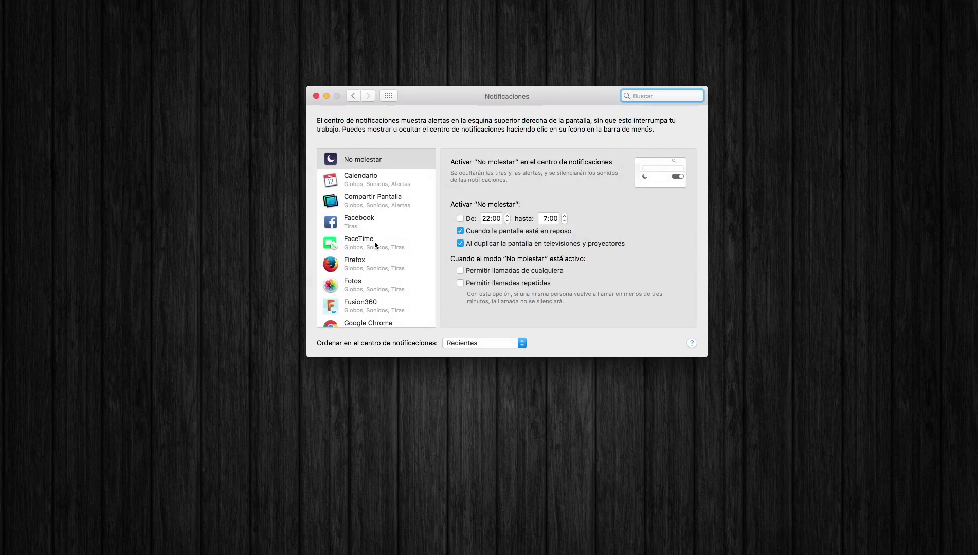
Look through the list of apps in the notification settings and show the alert options for Calendario.
scroll(369, 241, down, 5)
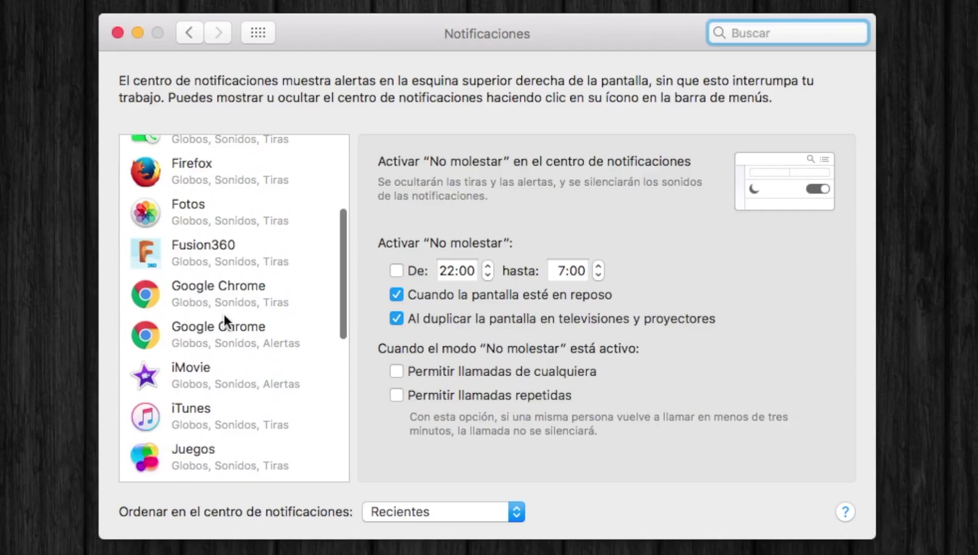
scroll(226, 323, down, 8)
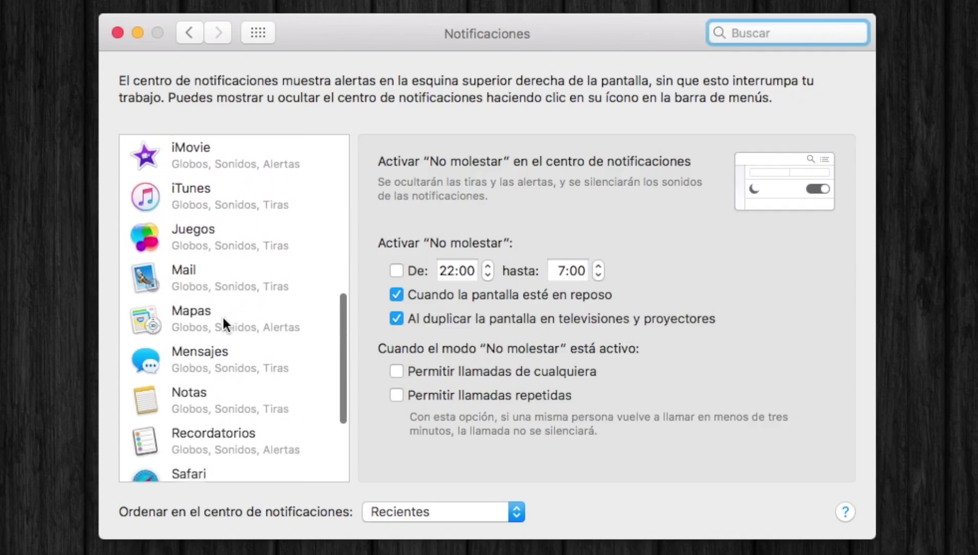
scroll(224, 321, up, 10)
scroll(224, 321, down, 3)
scroll(223, 316, up, 3)
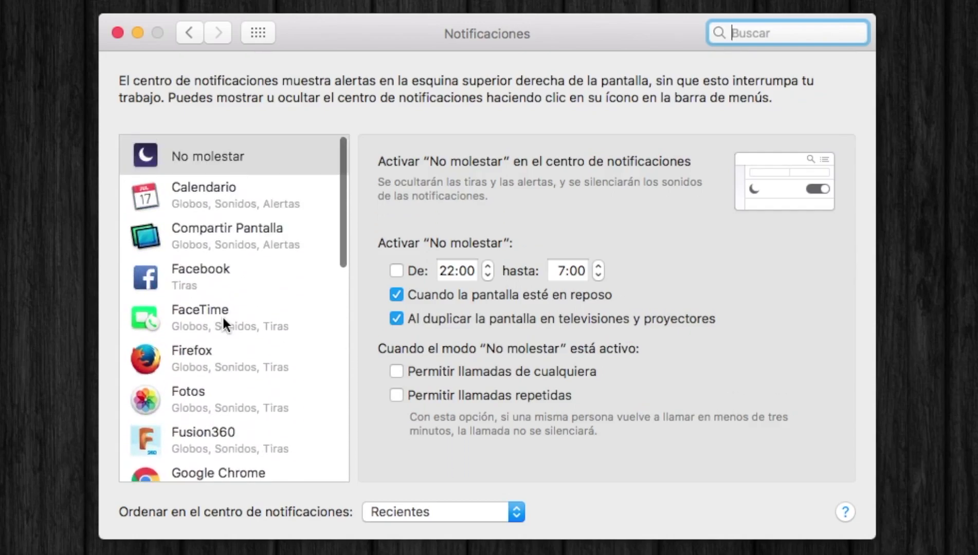
click(200, 199)
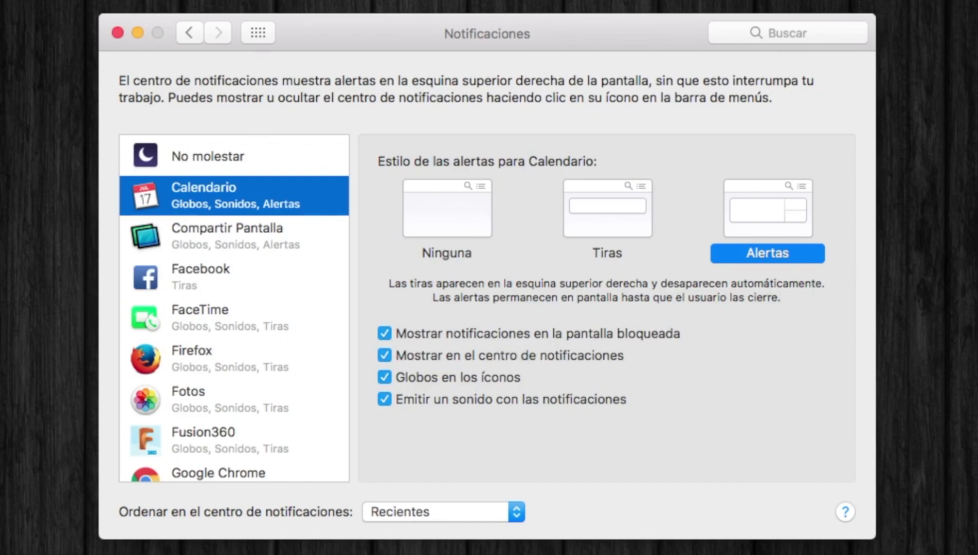
Open the notification center, review the widgets in its Hoy view, and close it again.
click(961, 6)
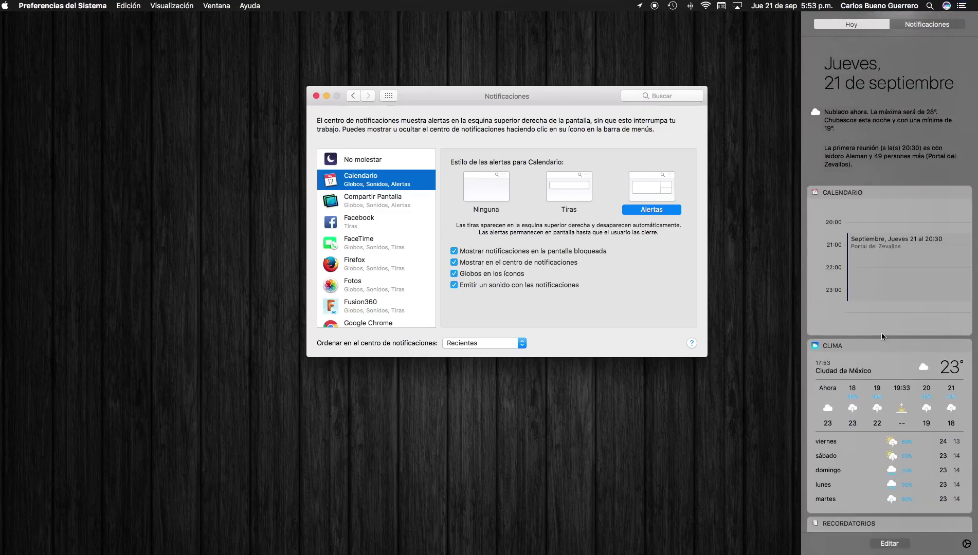
scroll(890, 392, down, 10)
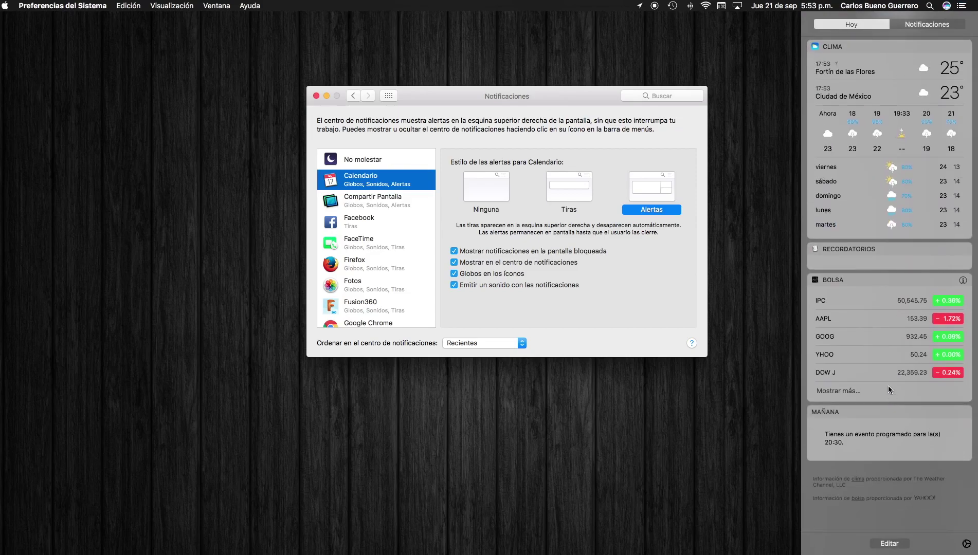
scroll(890, 390, up, 10)
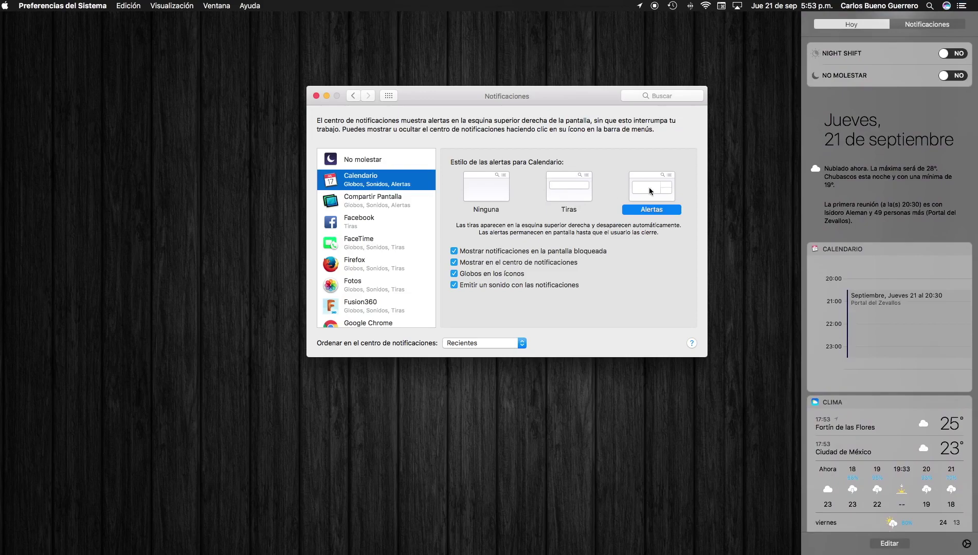
scroll(881, 237, down, 10)
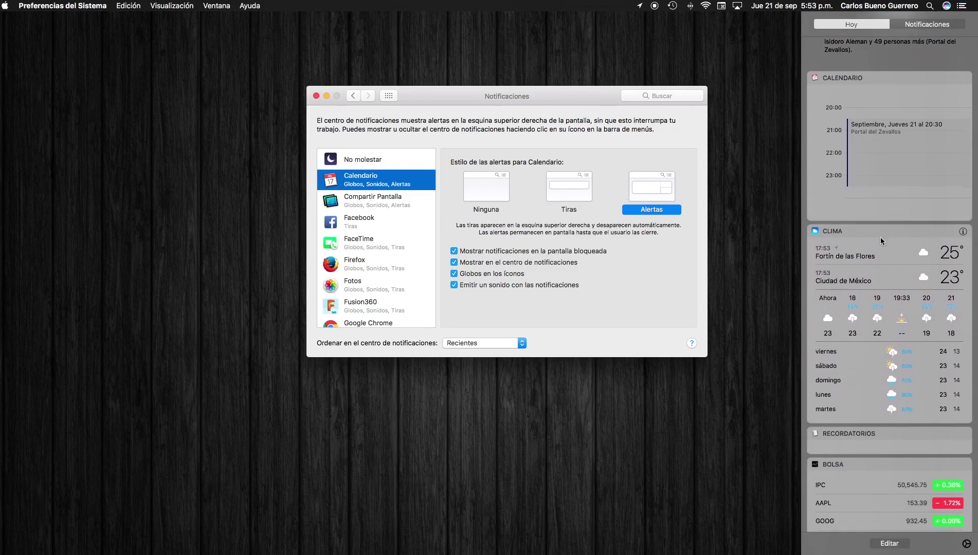
scroll(880, 237, up, 10)
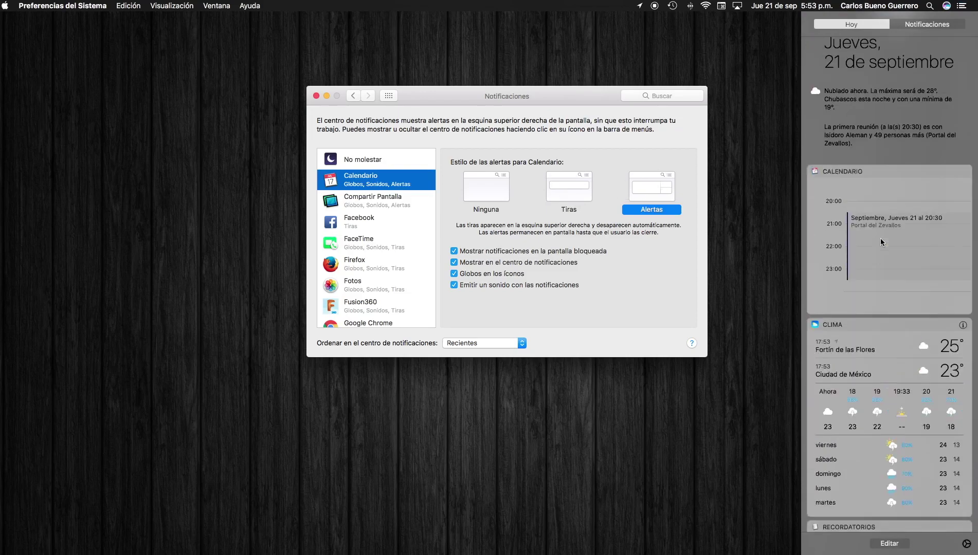
scroll(879, 237, up, 2)
click(762, 279)
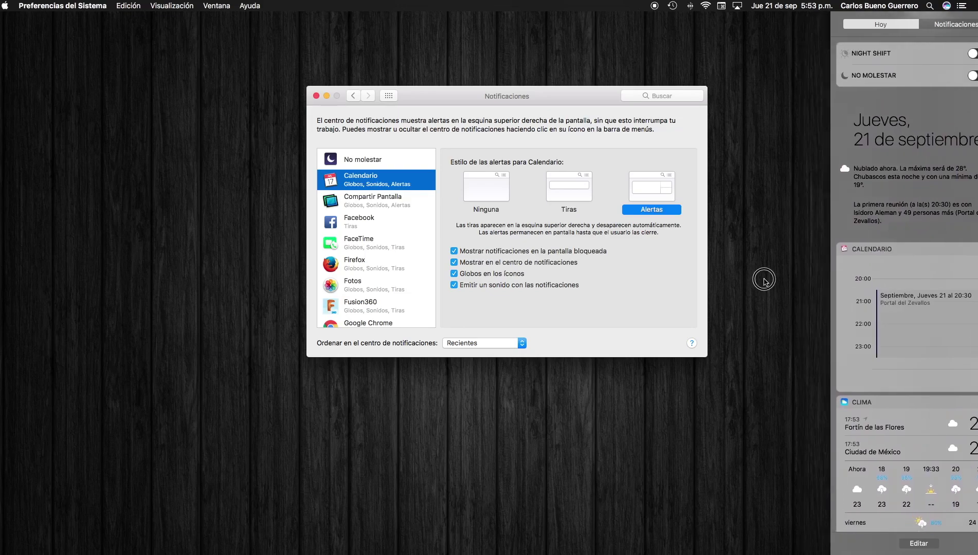
Turn the notification sound for Calendario off and back on.
click(539, 276)
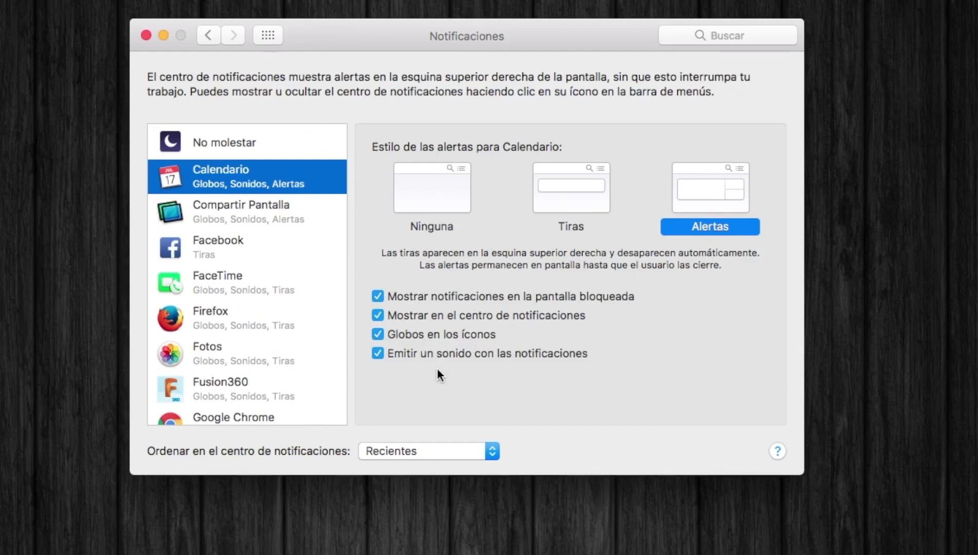
click(377, 354)
click(377, 354)
Examine which notification types are assigned to each app in the Notificaciones list, down to VisualBudget.
scroll(275, 330, down, 5)
scroll(275, 336, down, 5)
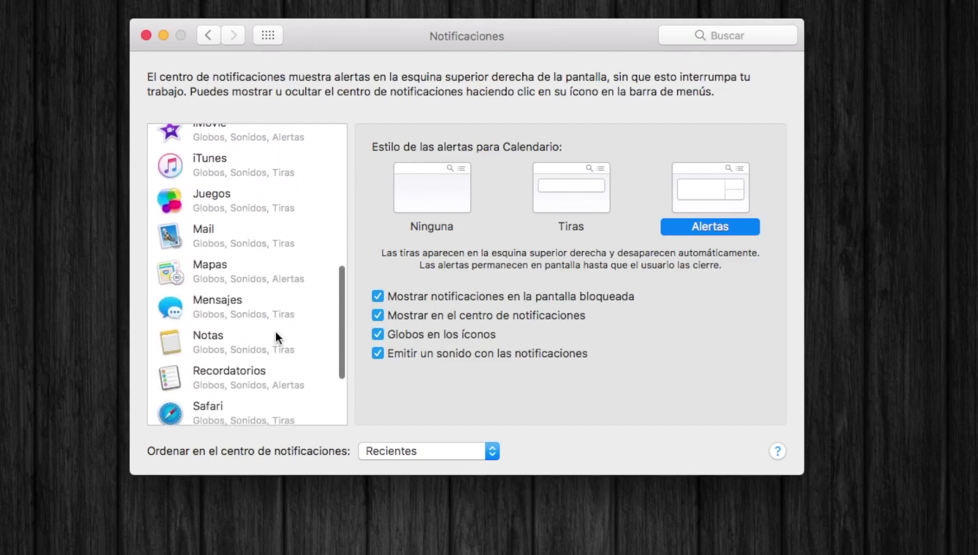
scroll(275, 336, down, 4)
scroll(276, 337, up, 10)
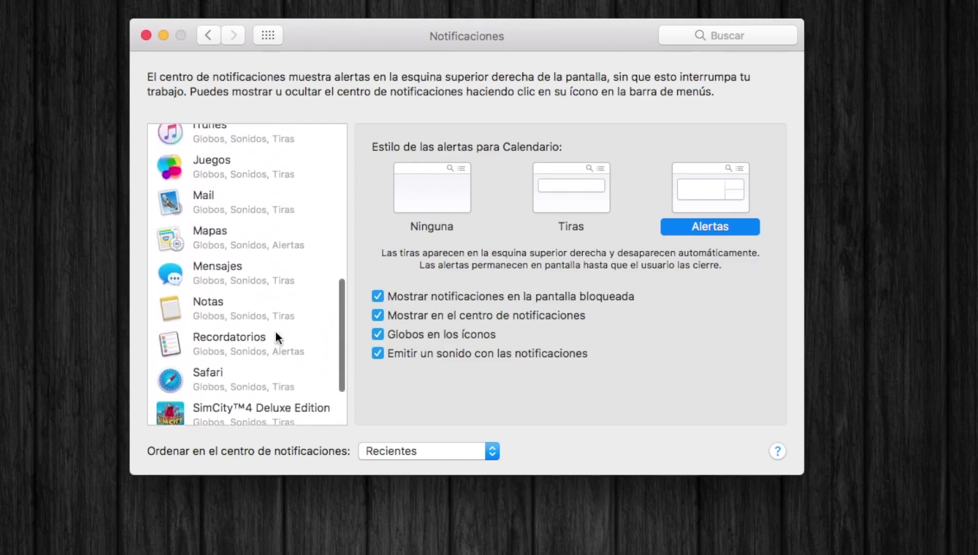
scroll(275, 335, up, 2)
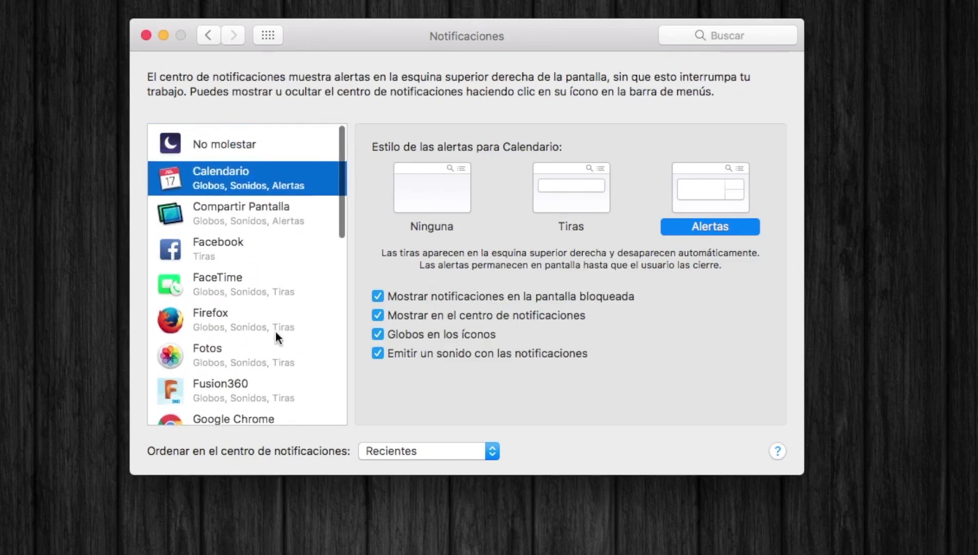
scroll(275, 334, down, 4)
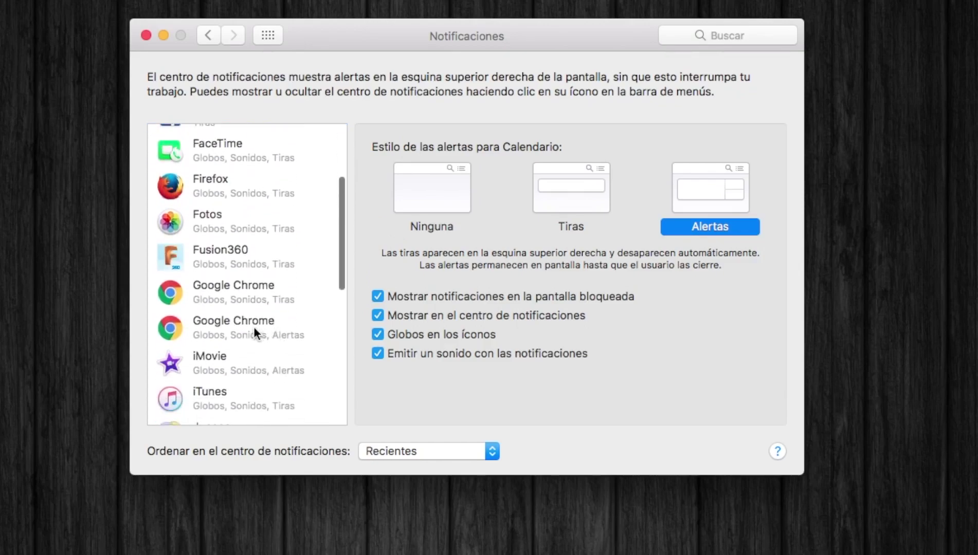
scroll(252, 326, down, 5)
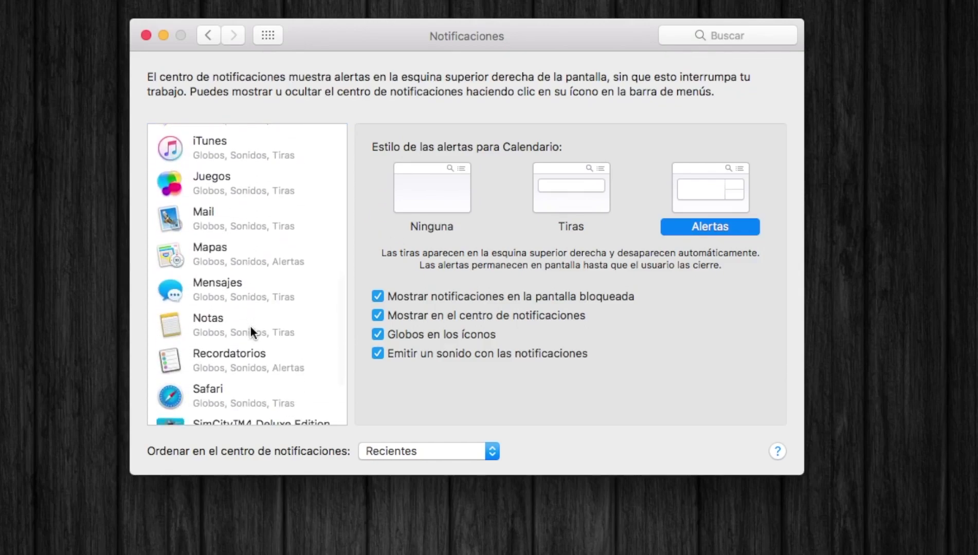
scroll(260, 323, down, 4)
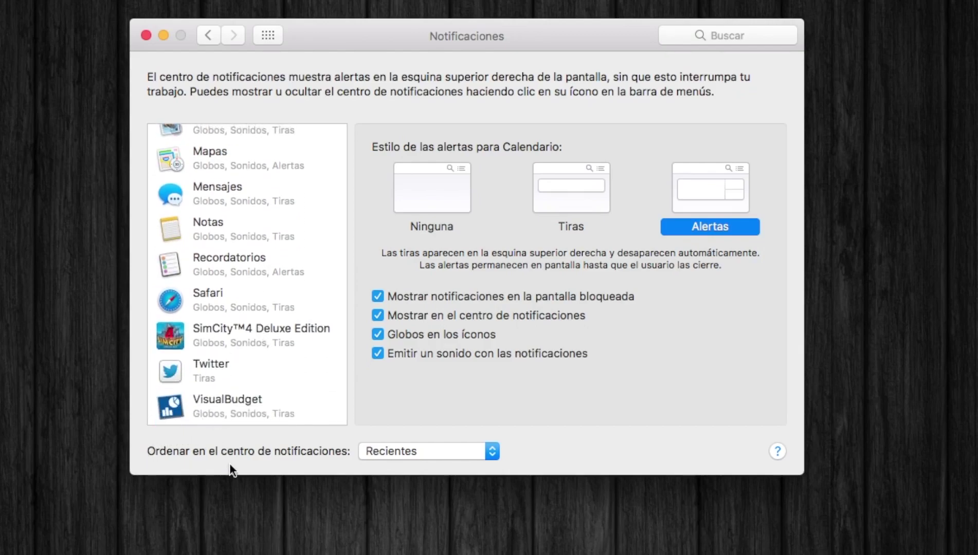
View the sorting options for the notification center without changing the order, and quit Preferencias del Sistema.
click(491, 451)
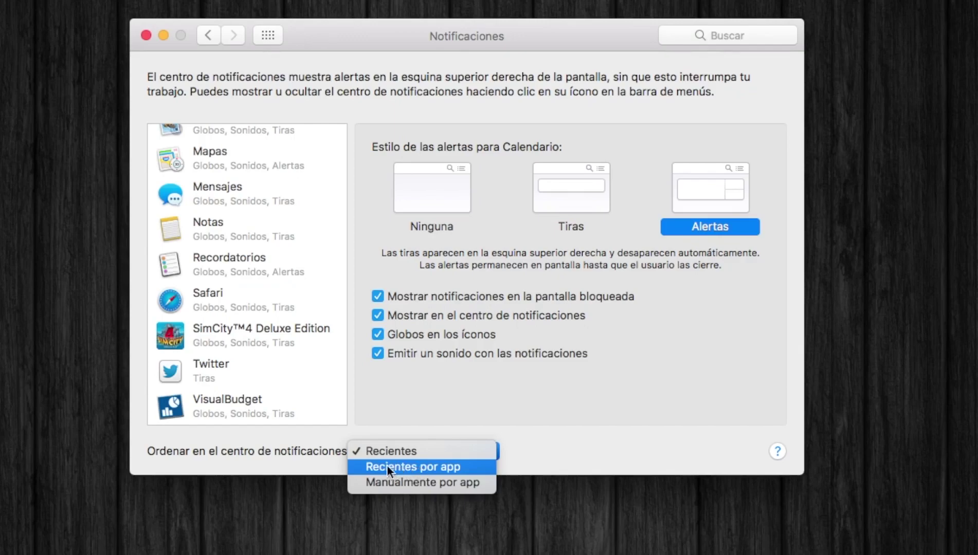
click(568, 408)
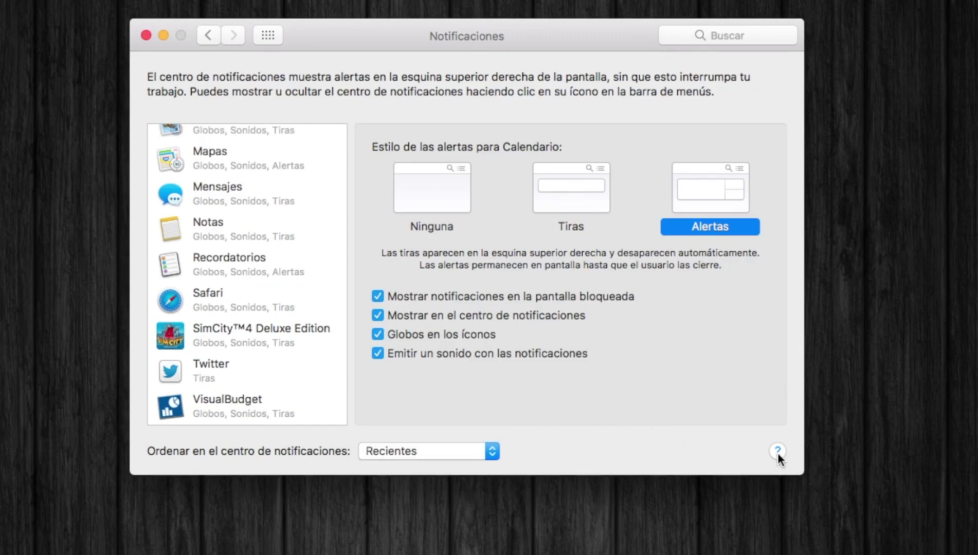
key(super+q)
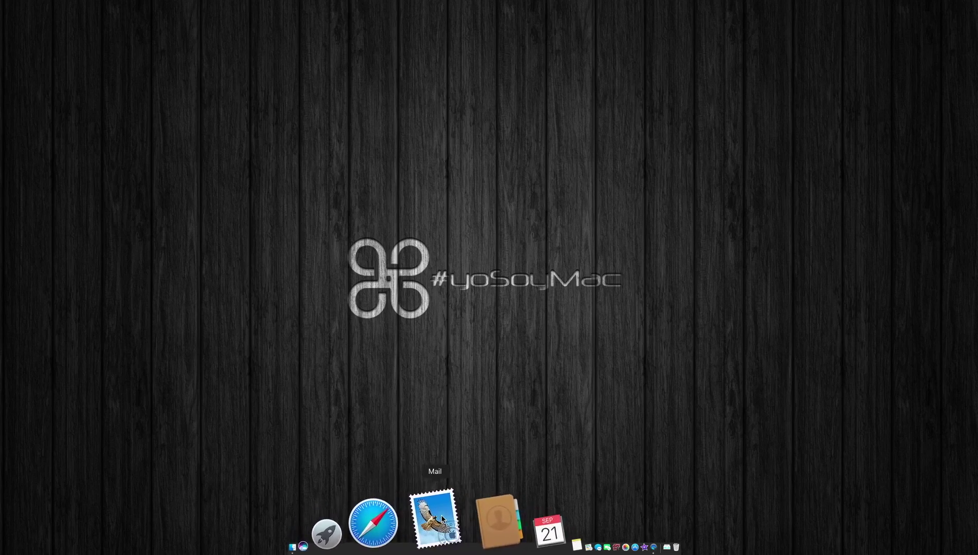
key(super+alt+d)
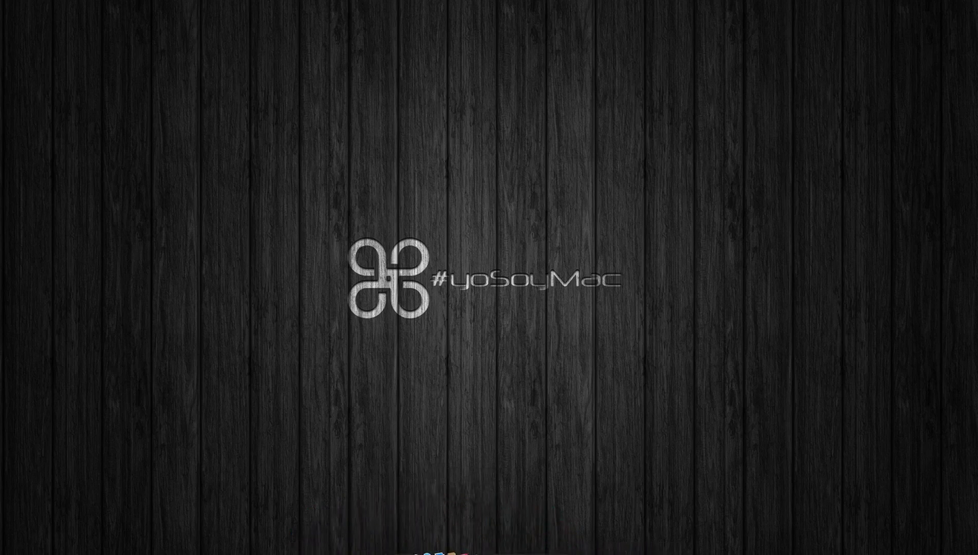
Open the notification center, review the widgets in its Hoy view, and start editing which widgets it contains.
mouse_move(440, 550)
mouse_move(957, 4)
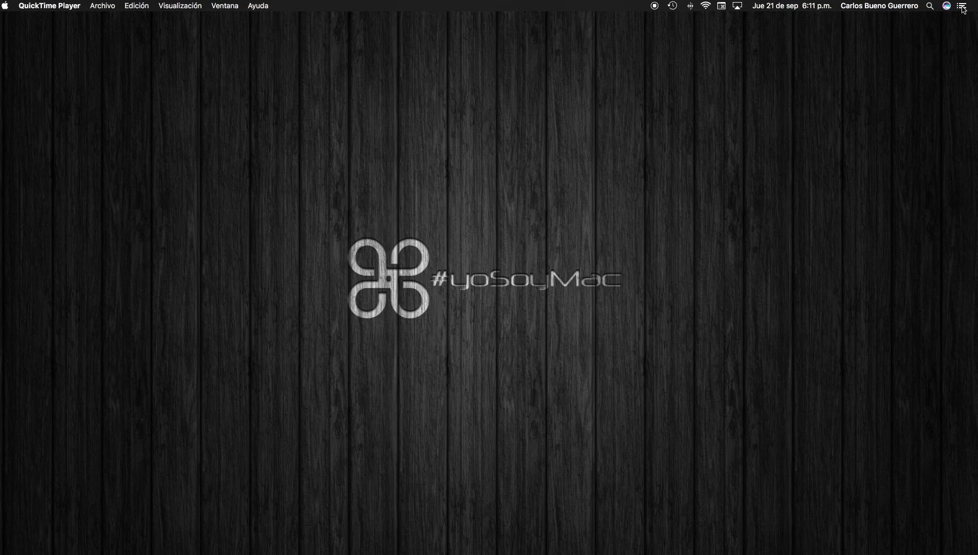
click(962, 6)
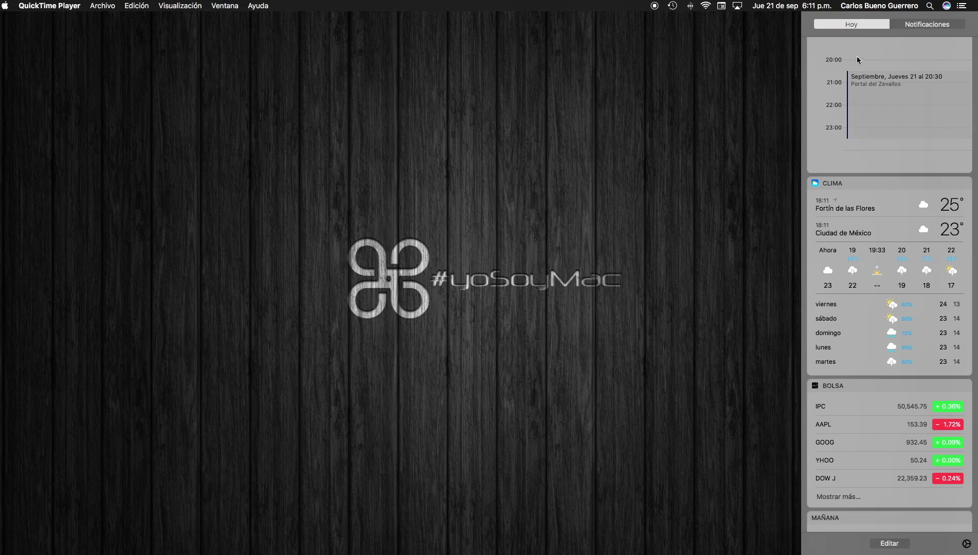
scroll(857, 56, up, 5)
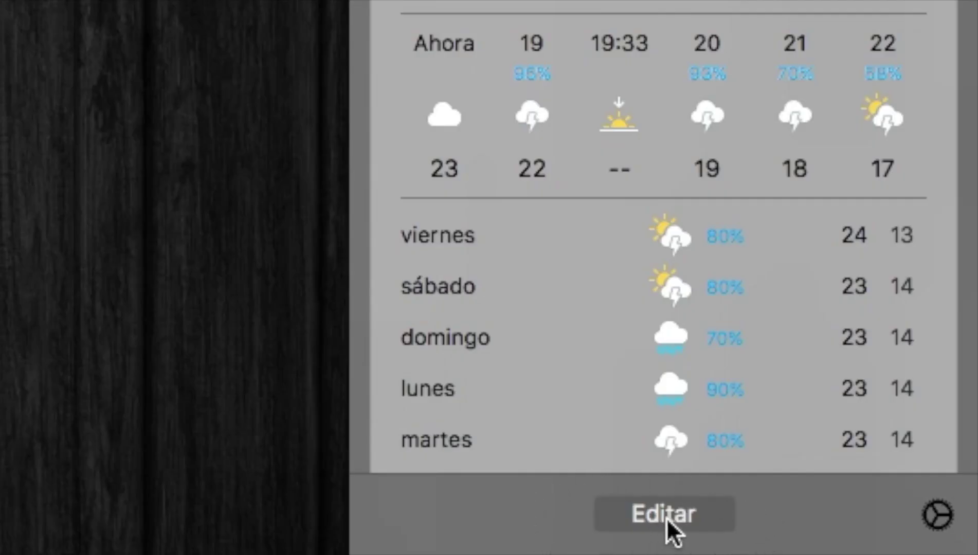
scroll(665, 288, down, 10)
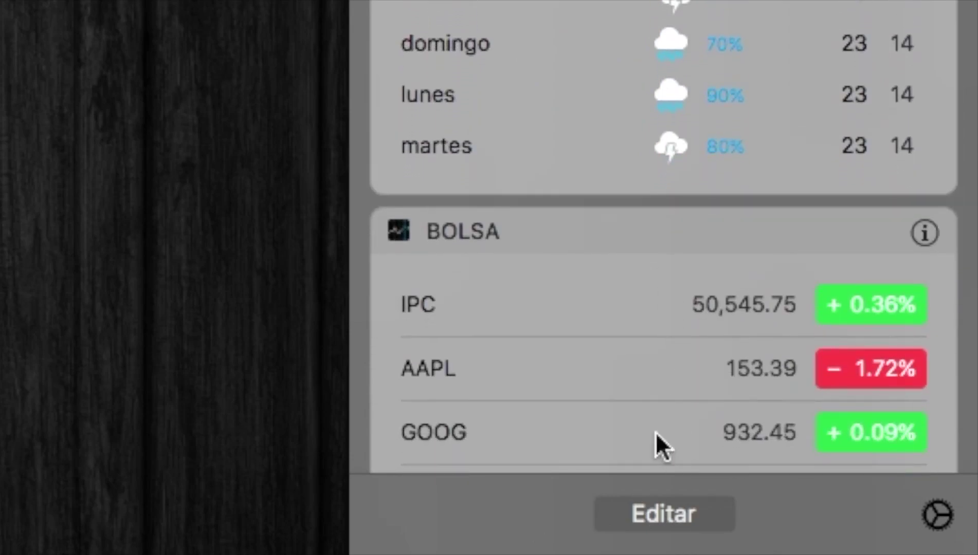
scroll(657, 401, down, 10)
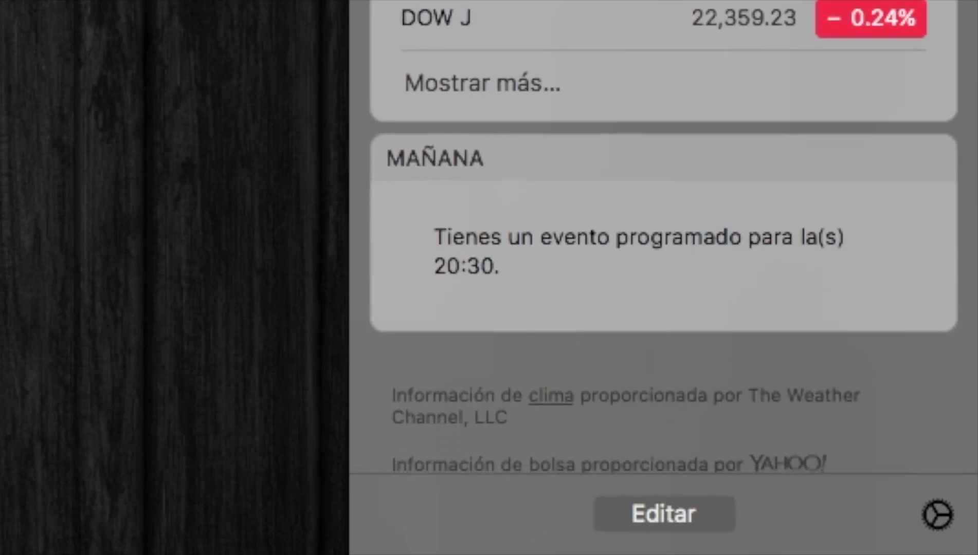
click(659, 515)
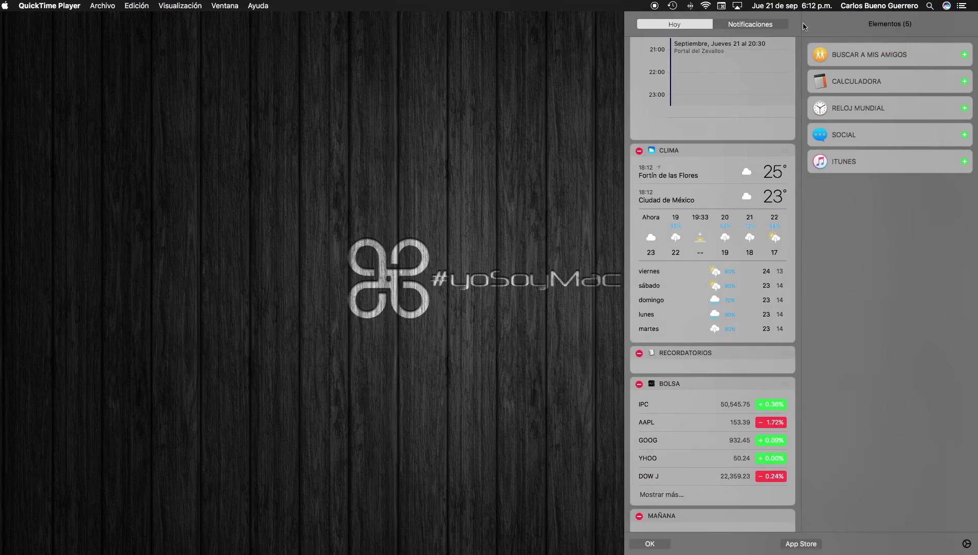
Examine the widgets in the editable Hoy view, from Night Shift to Mañana, and the additional elements available to add.
scroll(730, 148, up, 10)
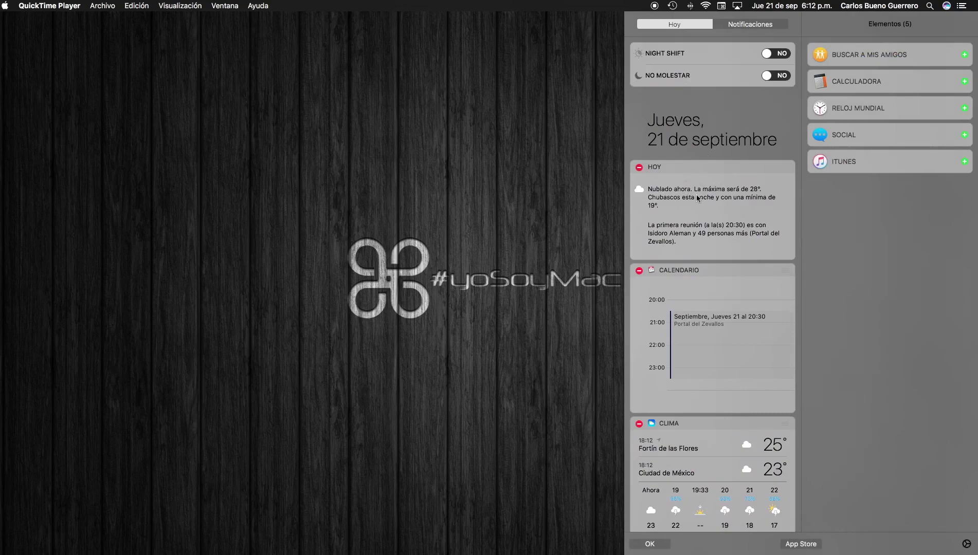
scroll(735, 258, down, 4)
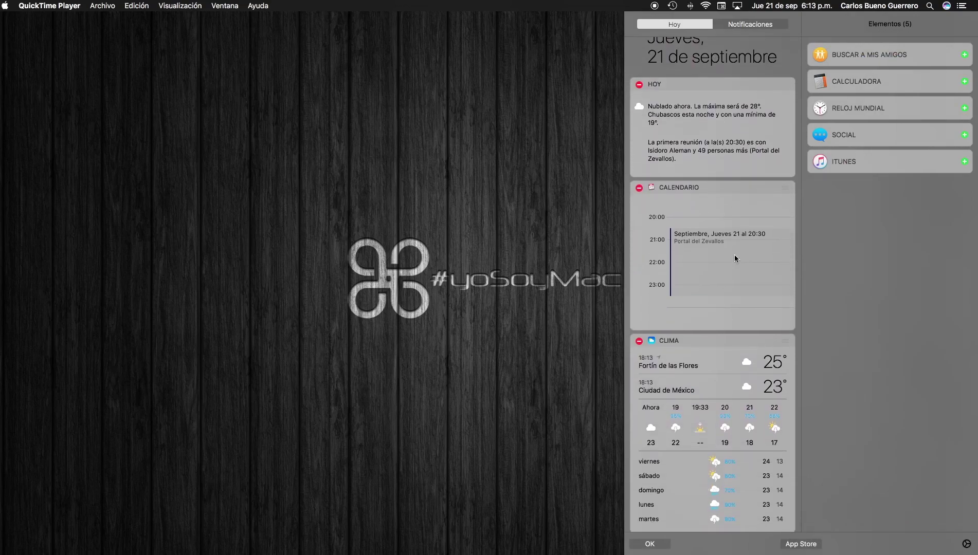
scroll(708, 212, up, 4)
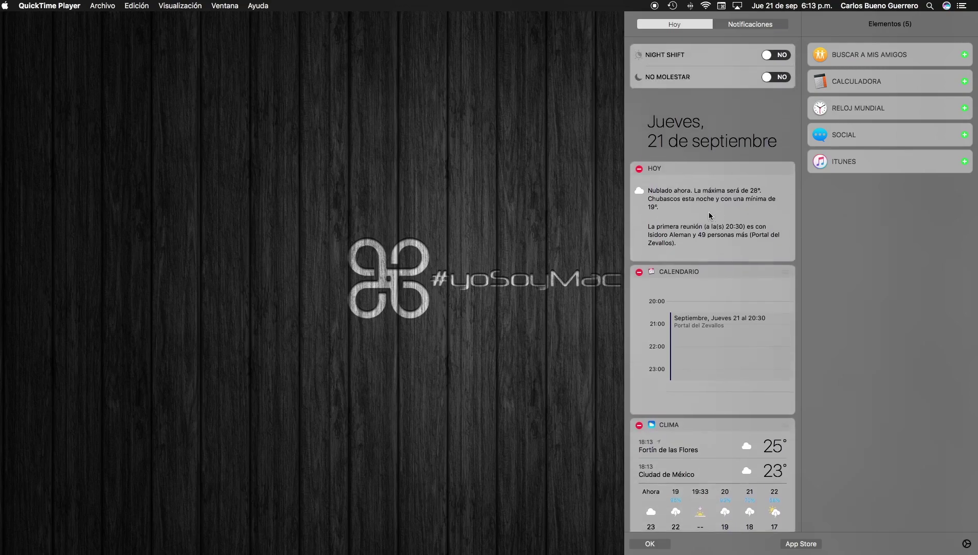
scroll(710, 225, down, 5)
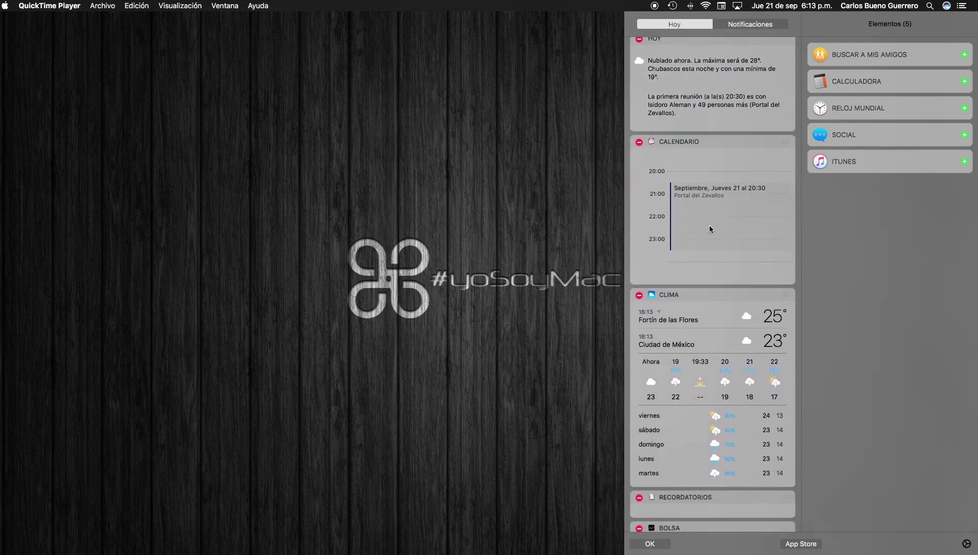
scroll(709, 226, up, 5)
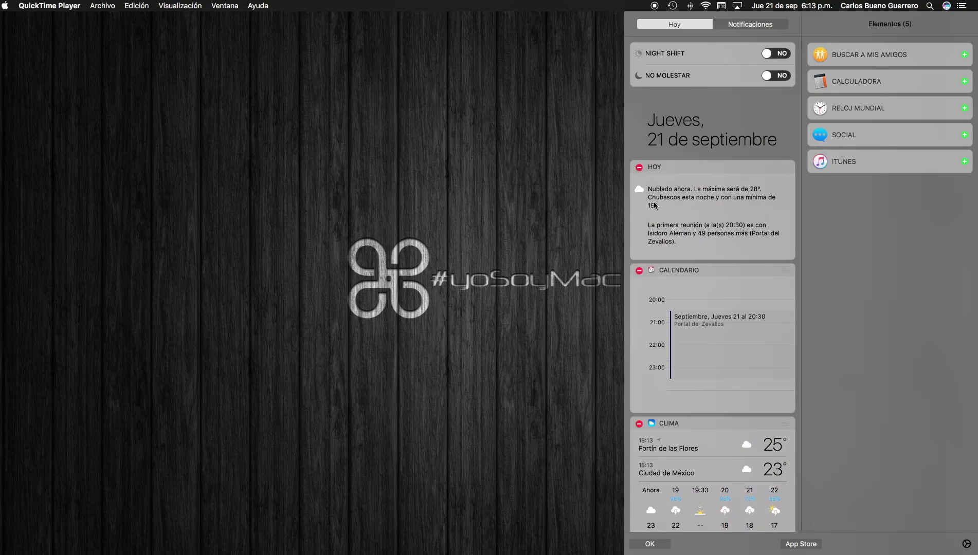
scroll(719, 229, down, 4)
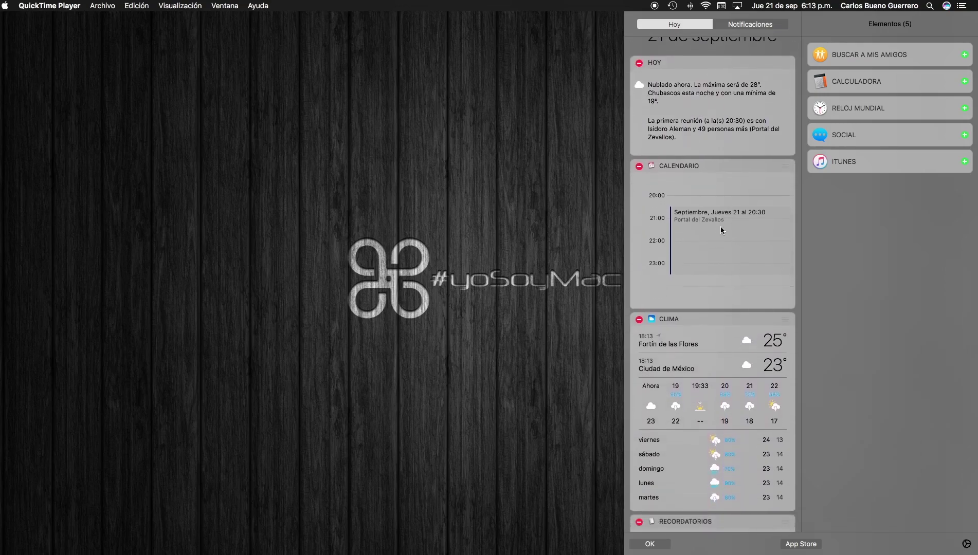
scroll(686, 259, down, 10)
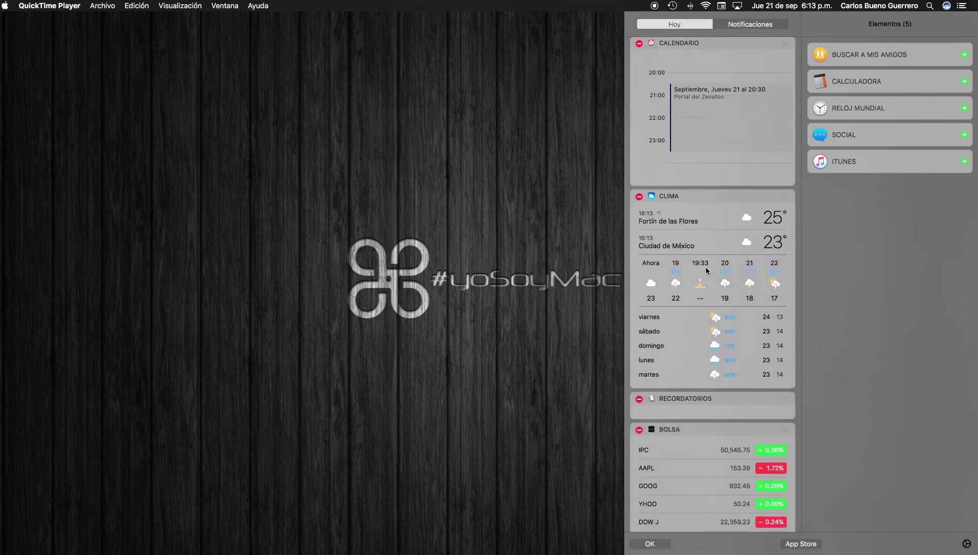
scroll(669, 320, down, 1)
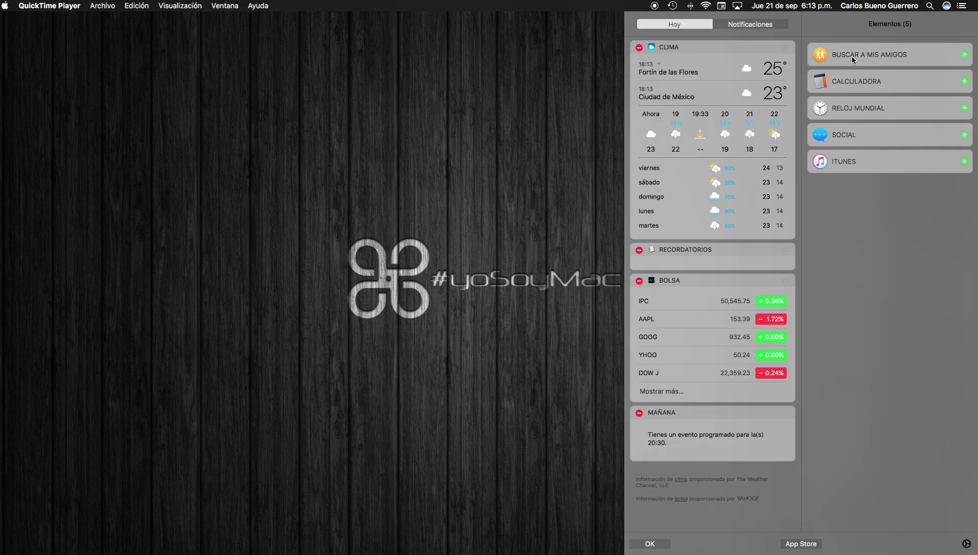
scroll(713, 105, up, 10)
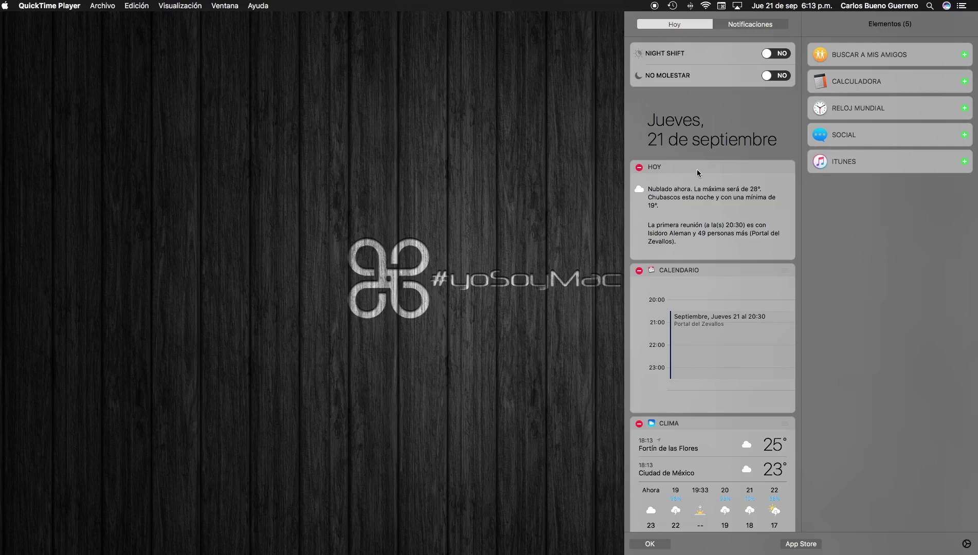
scroll(696, 176, down, 8)
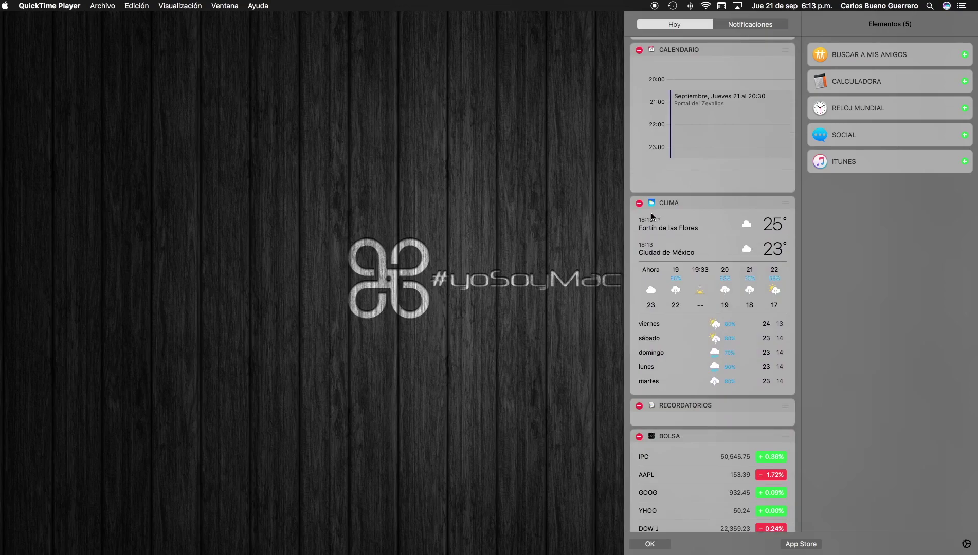
Close the notification center, look at the Dashboard widgets, and return to the desktop.
click(389, 175)
key(ctrl+Left)
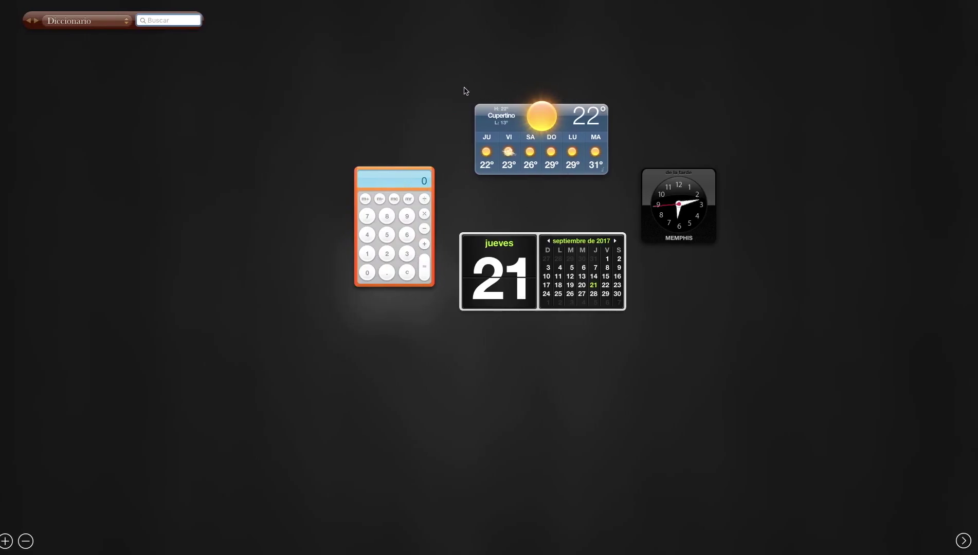
key(ctrl+Right)
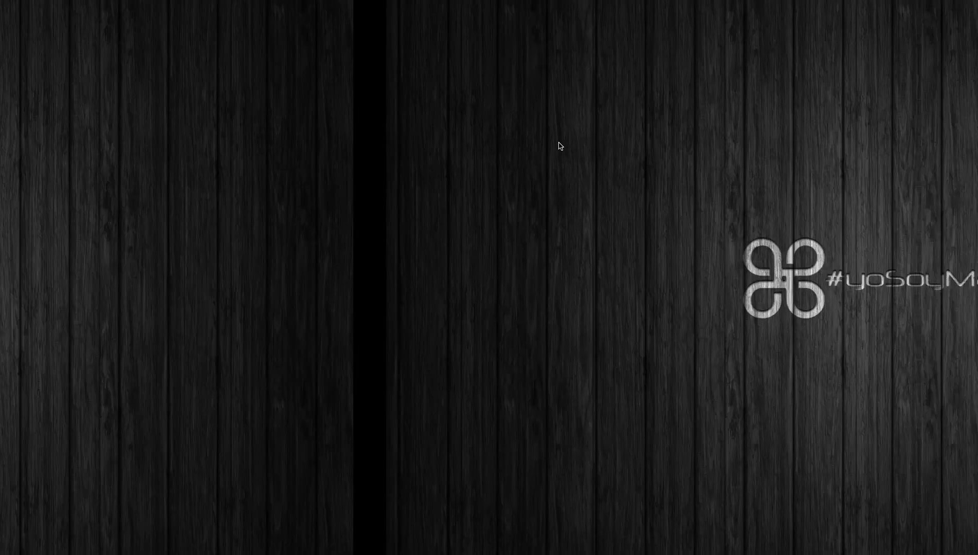
key(ctrl+Right)
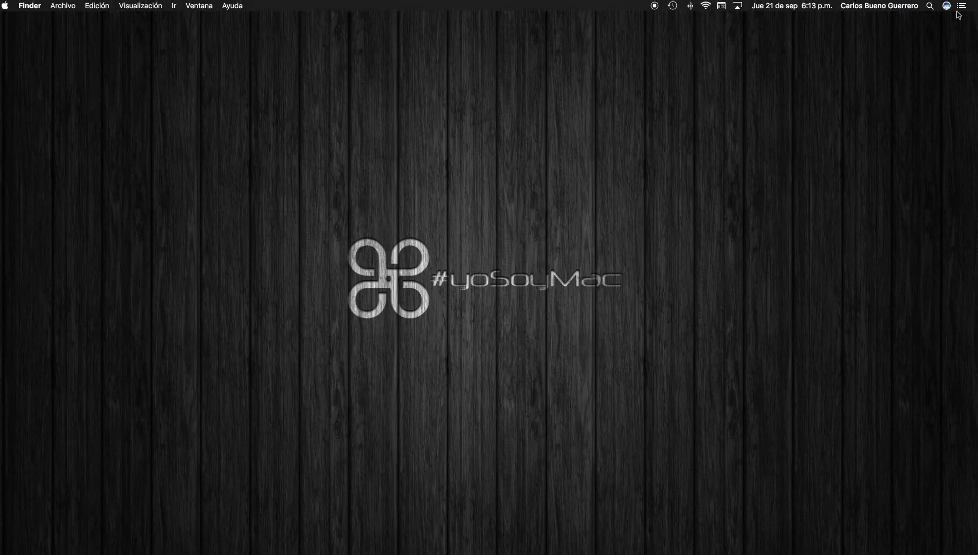
Reopen the notification center in editing mode and remove the Clima and Bolsa widgets from the Hoy view.
click(960, 6)
click(888, 543)
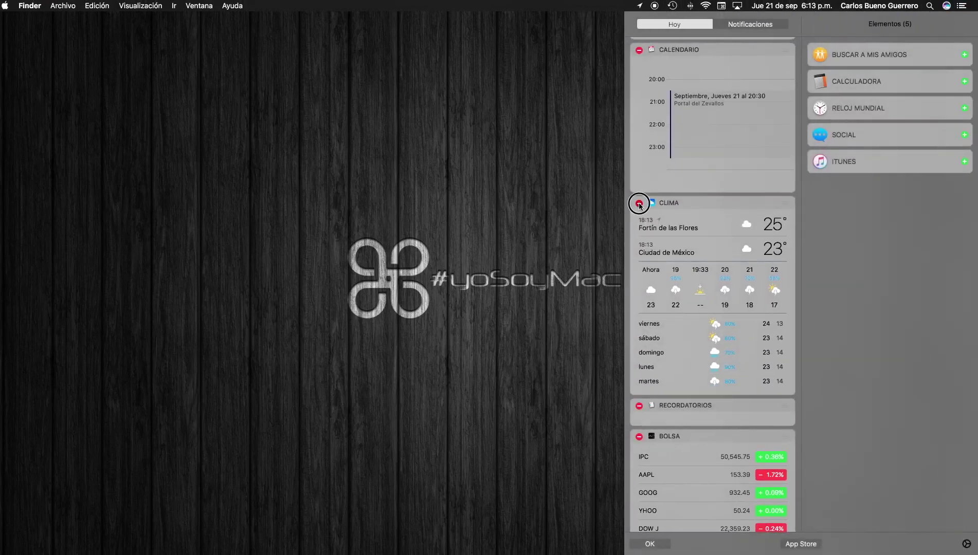
click(639, 202)
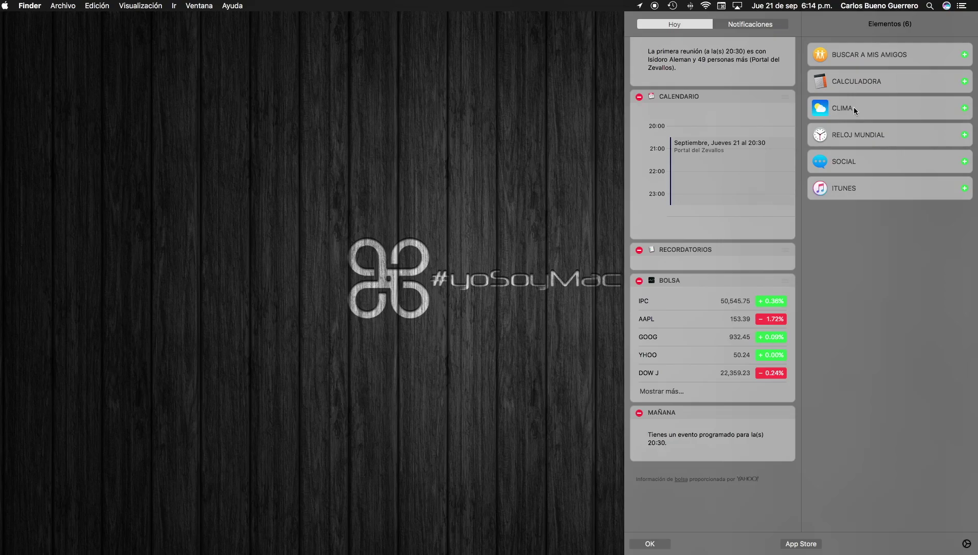
click(639, 282)
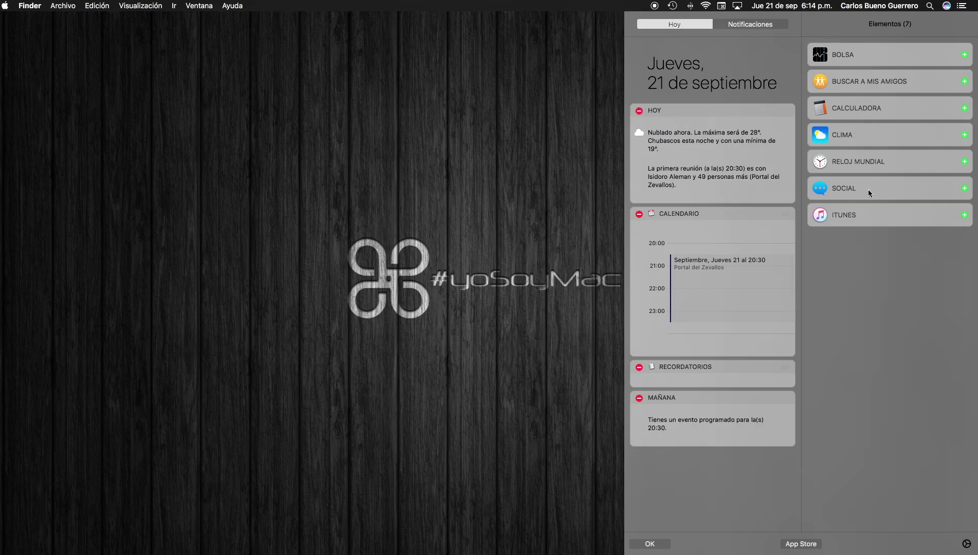
Add the Social widget to the Hoy view.
click(965, 189)
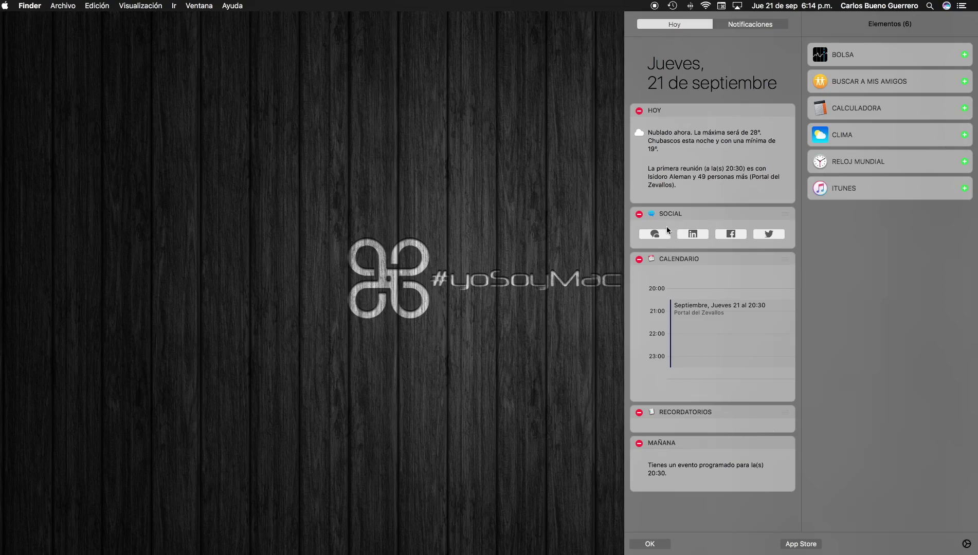
scroll(676, 175, up, 3)
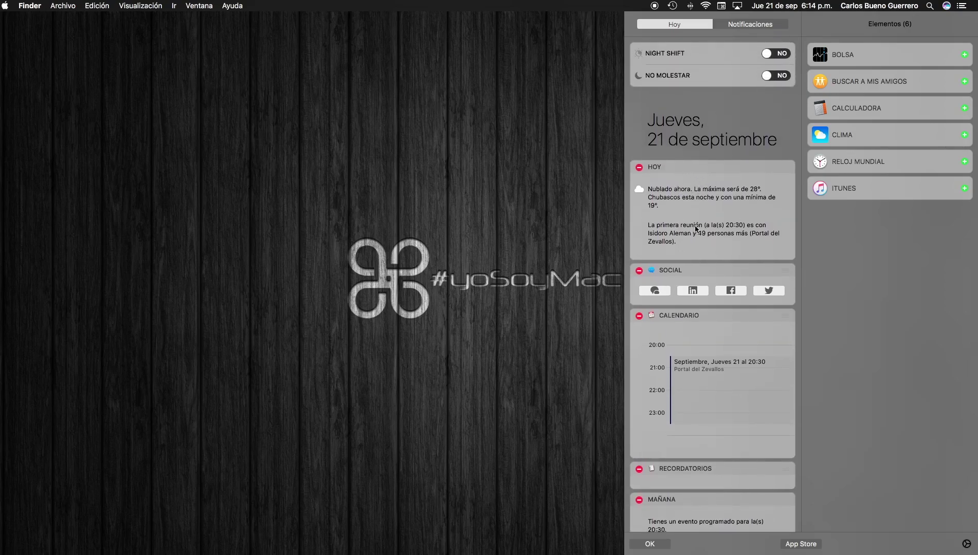
scroll(696, 228, down, 3)
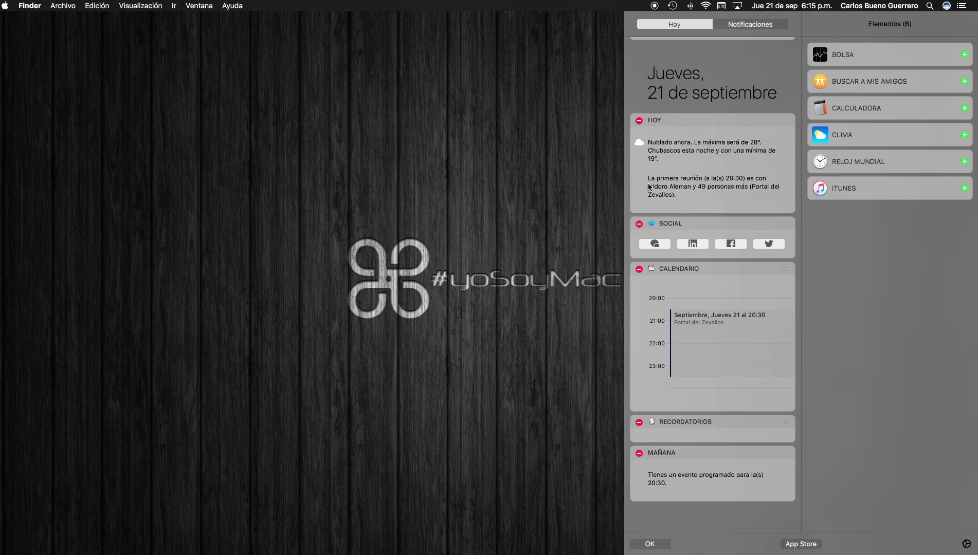
Reorder the Hoy widgets so that Recordatorios comes first, followed by Calendario and Social.
scroll(693, 183, down, 2)
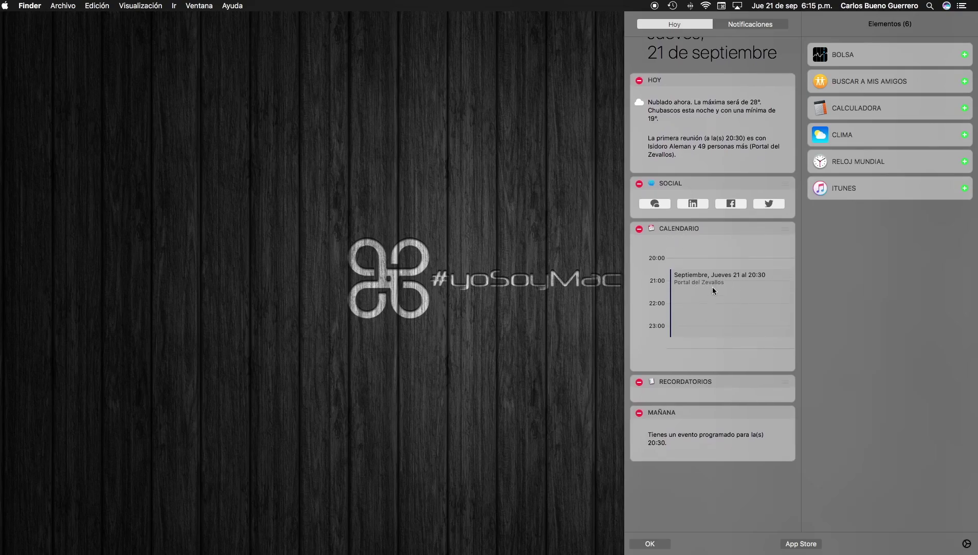
drag(662, 231, 659, 187)
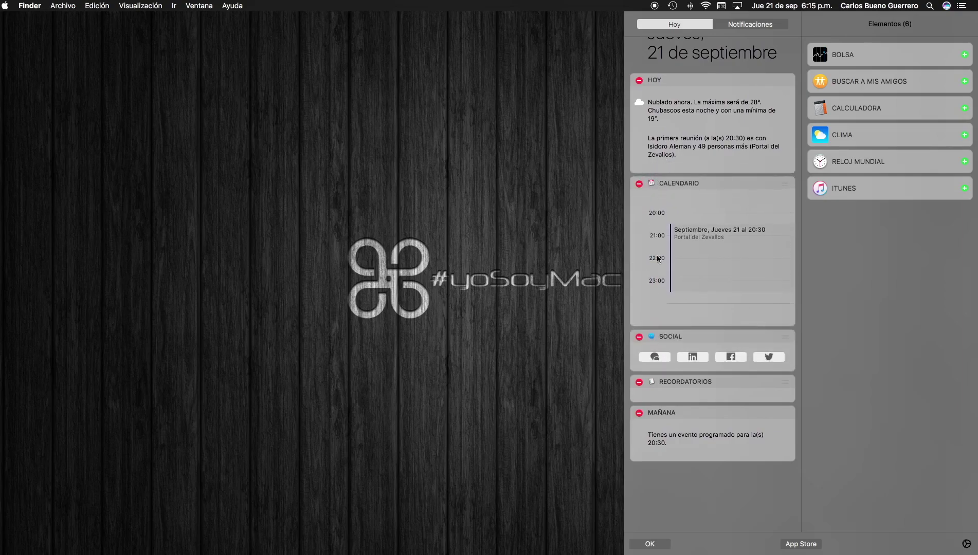
drag(668, 381, 662, 177)
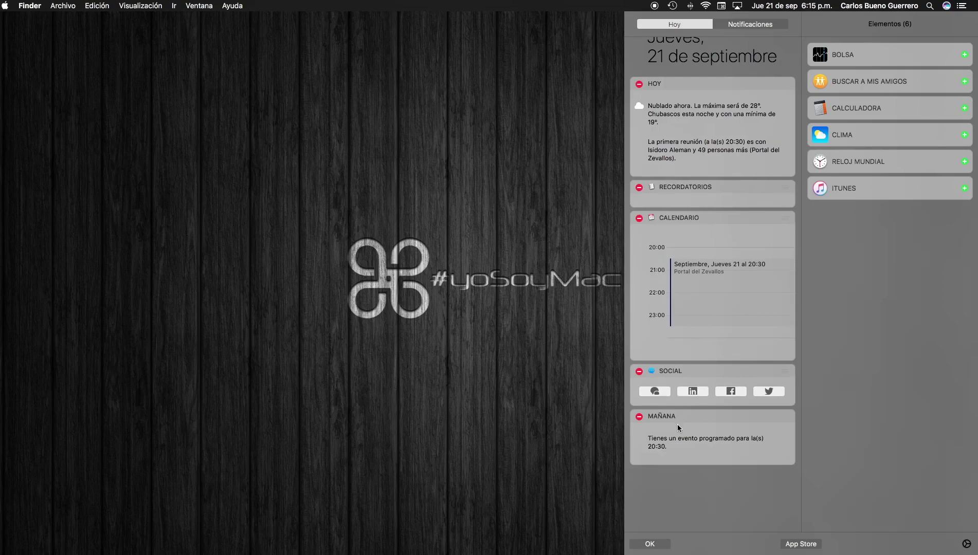
Finish editing the widgets and review the rearranged Hoy view.
click(650, 545)
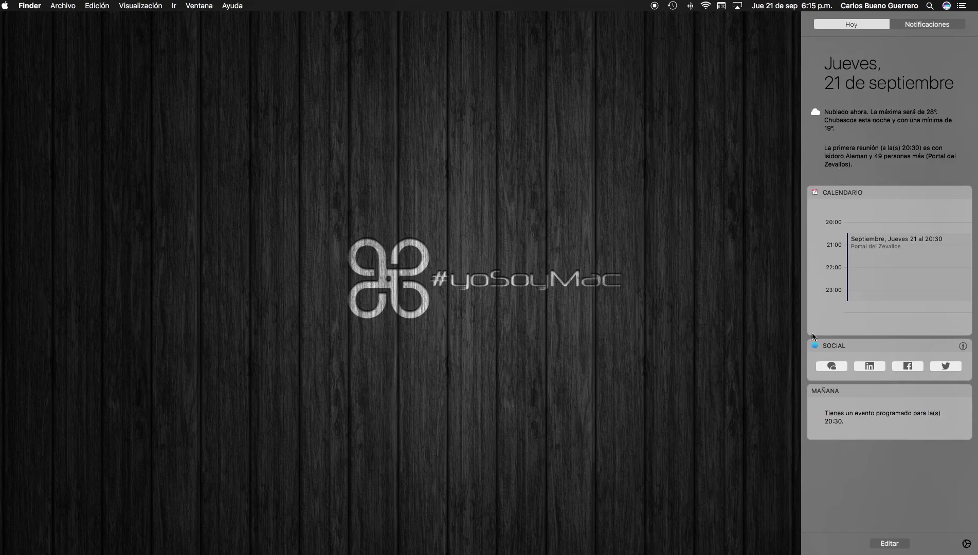
scroll(839, 293, up, 3)
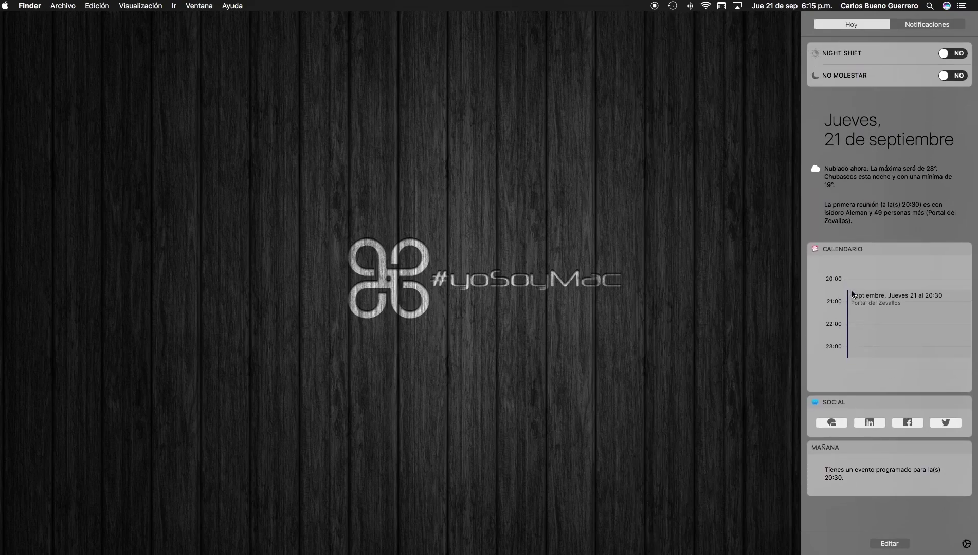
scroll(875, 344, down, 2)
scroll(873, 346, up, 3)
Switch to the Notificaciones view and examine the received Facebook notifications grouped by day, back to seven days ago.
click(930, 27)
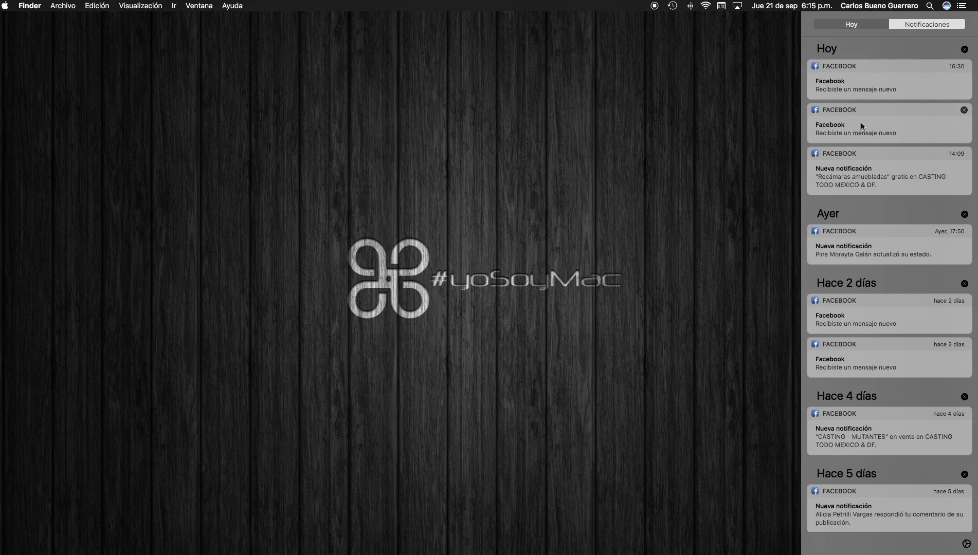
scroll(866, 144, down, 10)
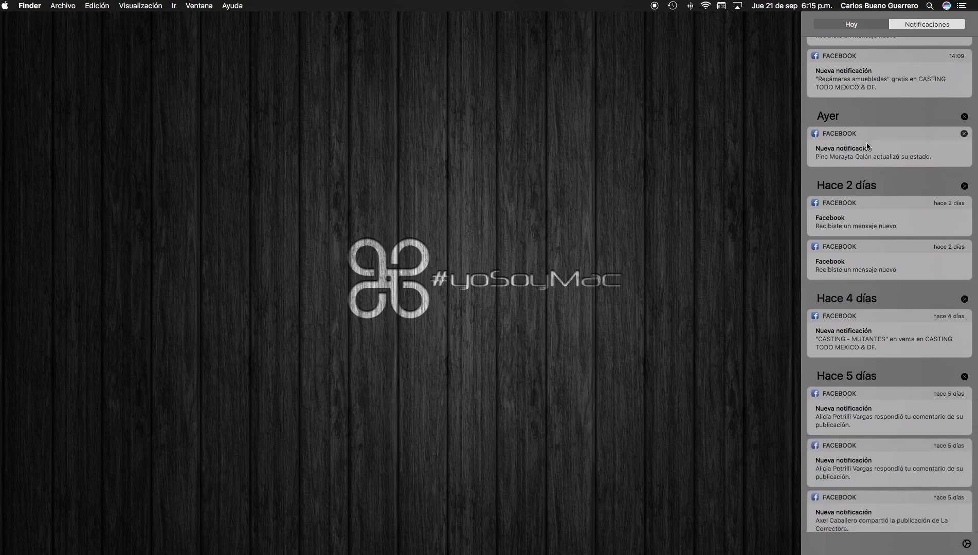
scroll(871, 295, down, 3)
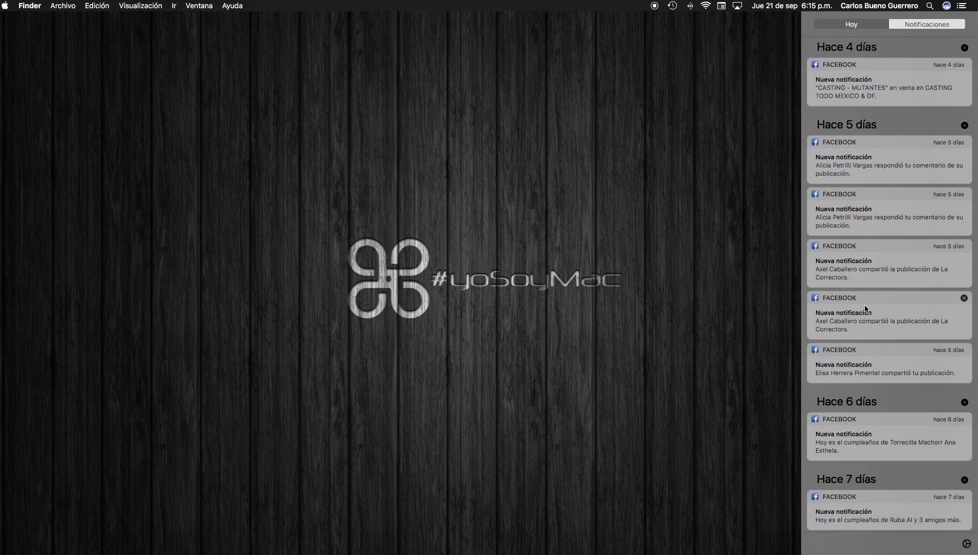
scroll(864, 307, up, 1)
scroll(864, 306, up, 14)
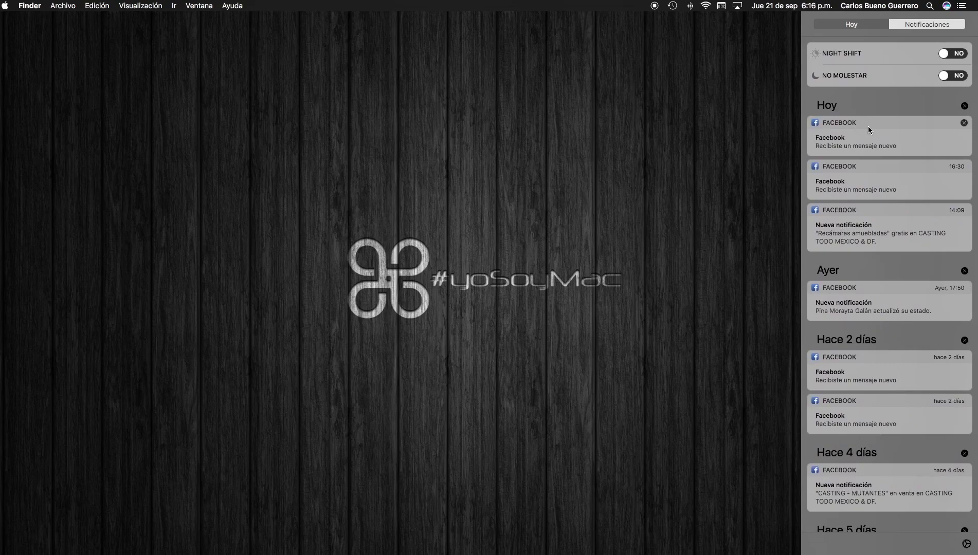
scroll(875, 221, down, 5)
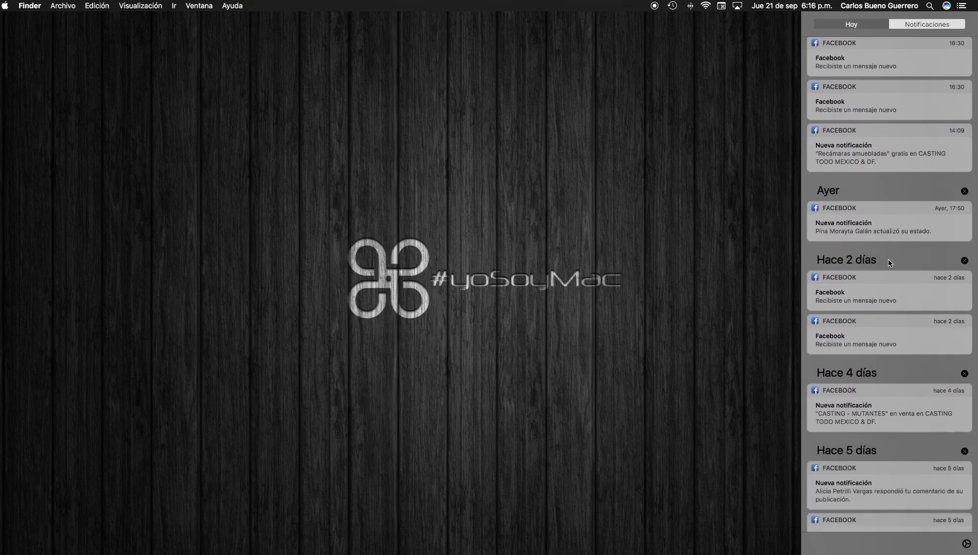
scroll(866, 278, down, 5)
scroll(869, 309, down, 3)
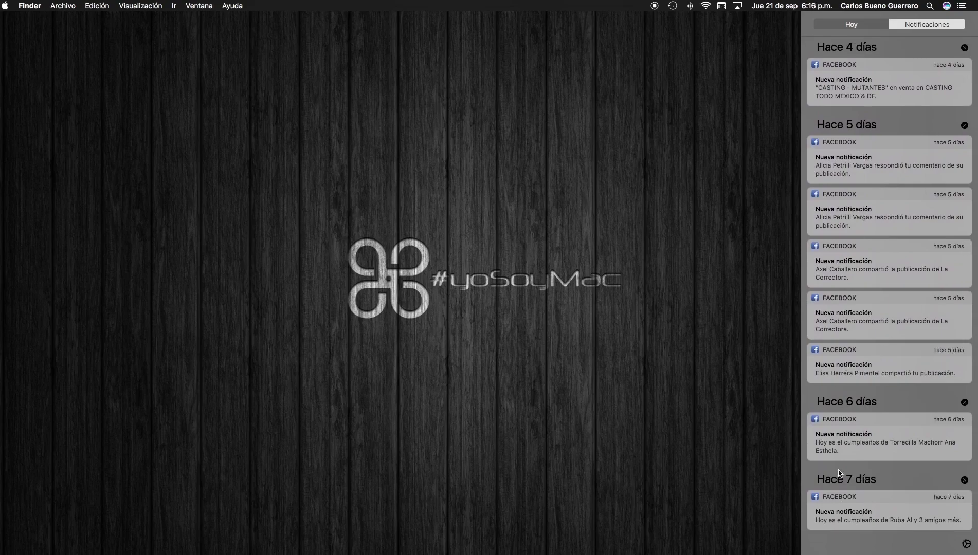
scroll(870, 434, up, 10)
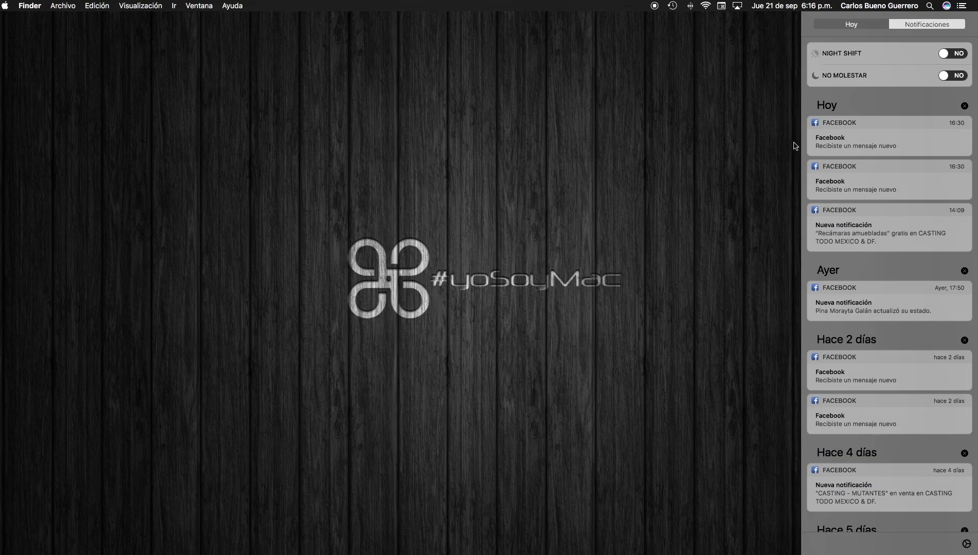
mouse_move(868, 138)
Dismiss the three oldest Facebook notifications one by one: those from seven and six days ago and the last from five days ago.
scroll(880, 109, down, 10)
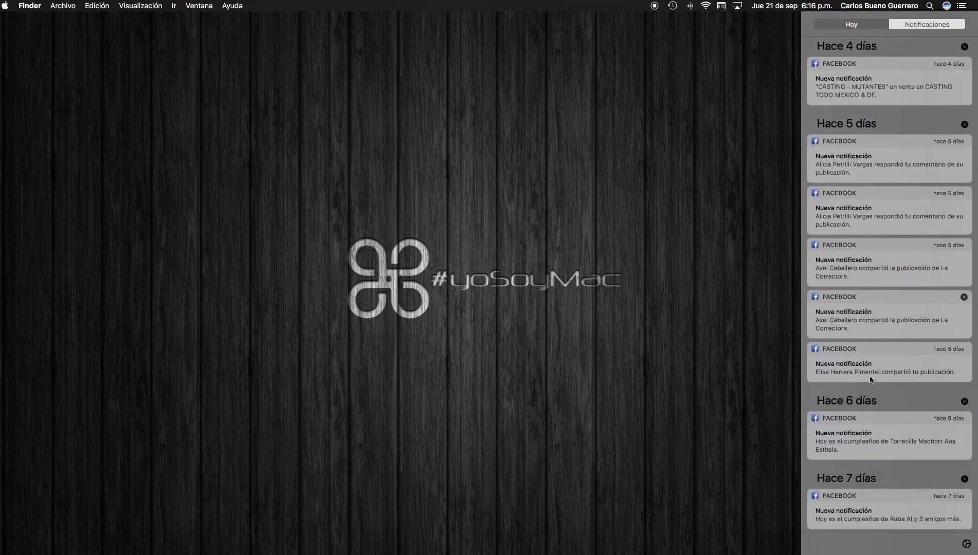
click(965, 498)
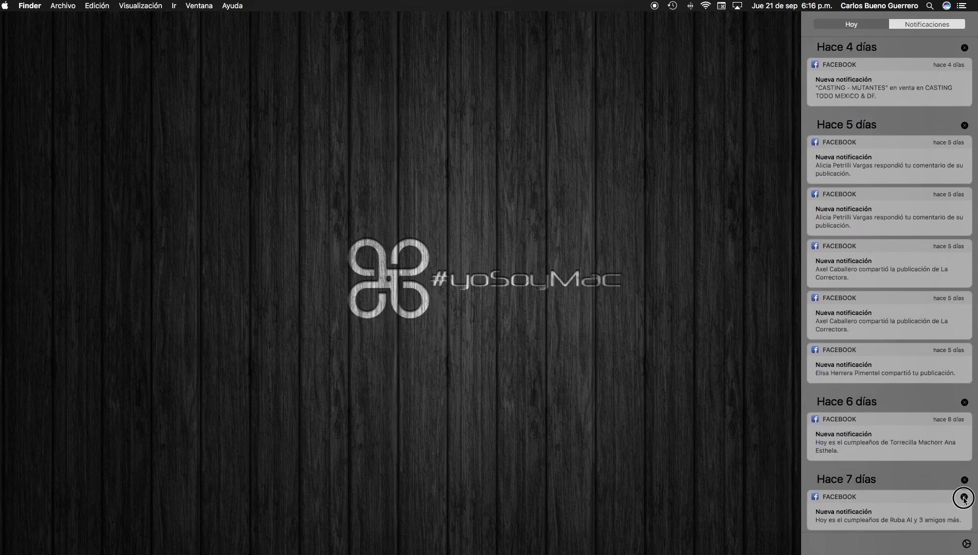
click(965, 490)
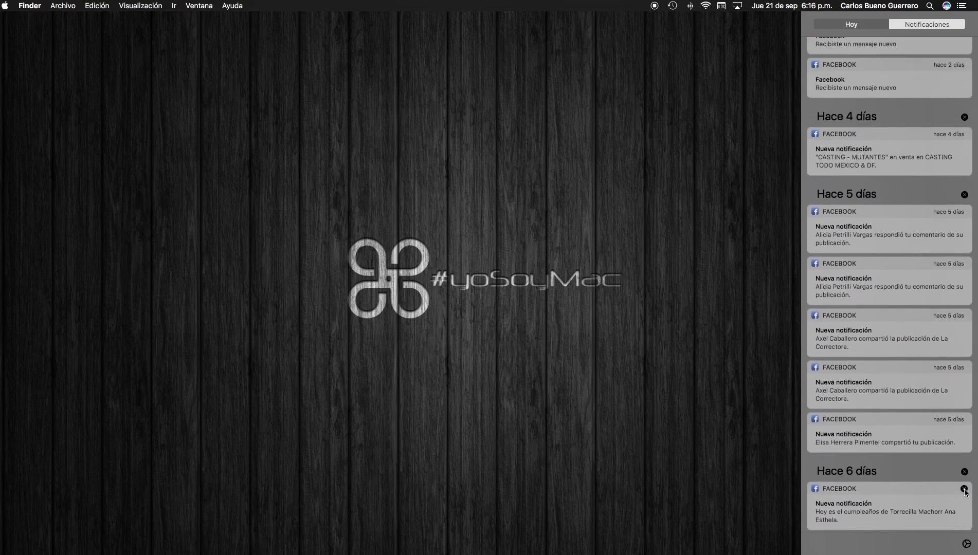
click(965, 498)
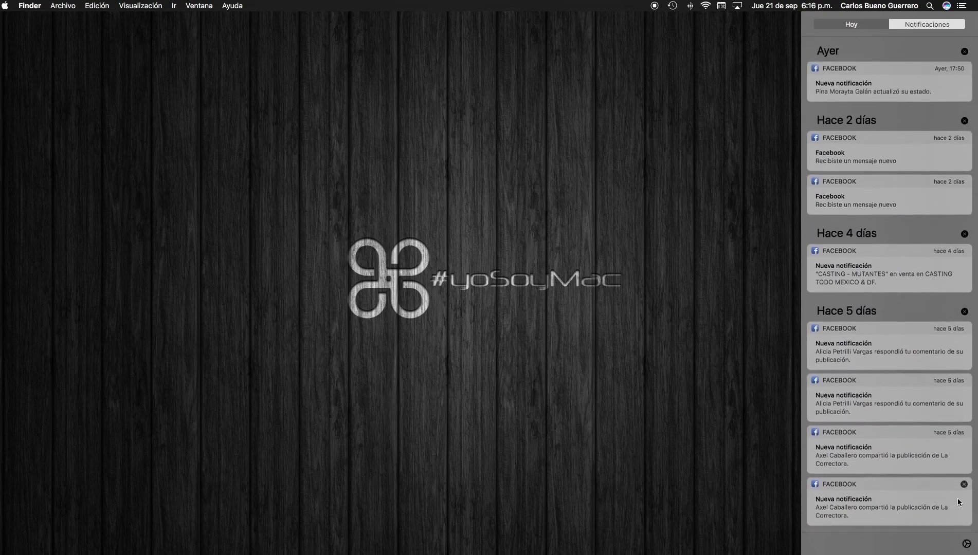
Dismiss the remaining Facebook notifications from five days ago and the one from four days ago.
click(965, 490)
click(965, 490)
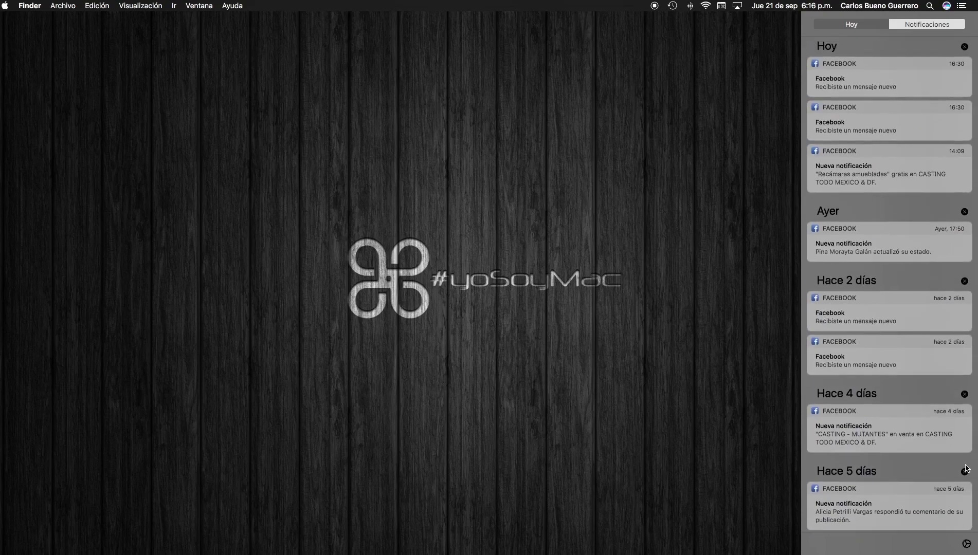
click(964, 489)
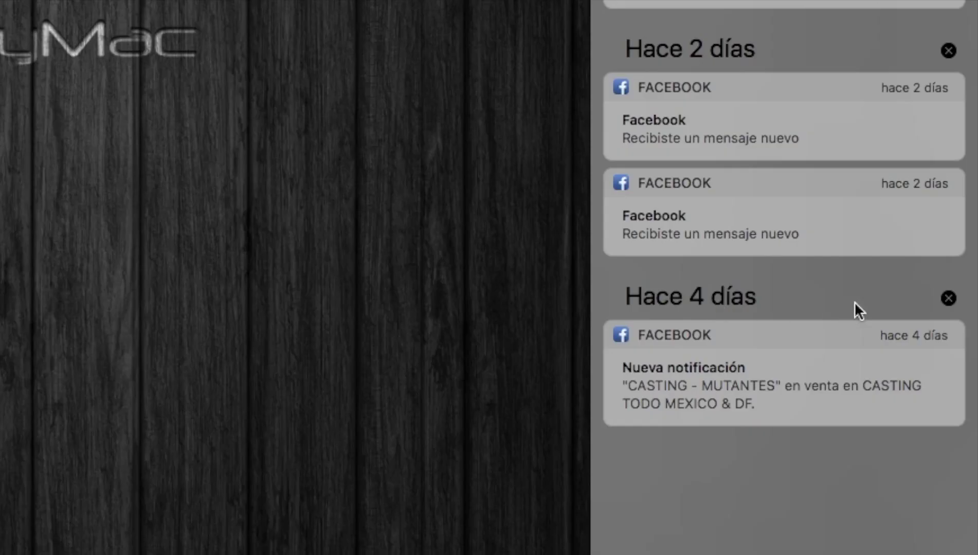
mouse_move(884, 342)
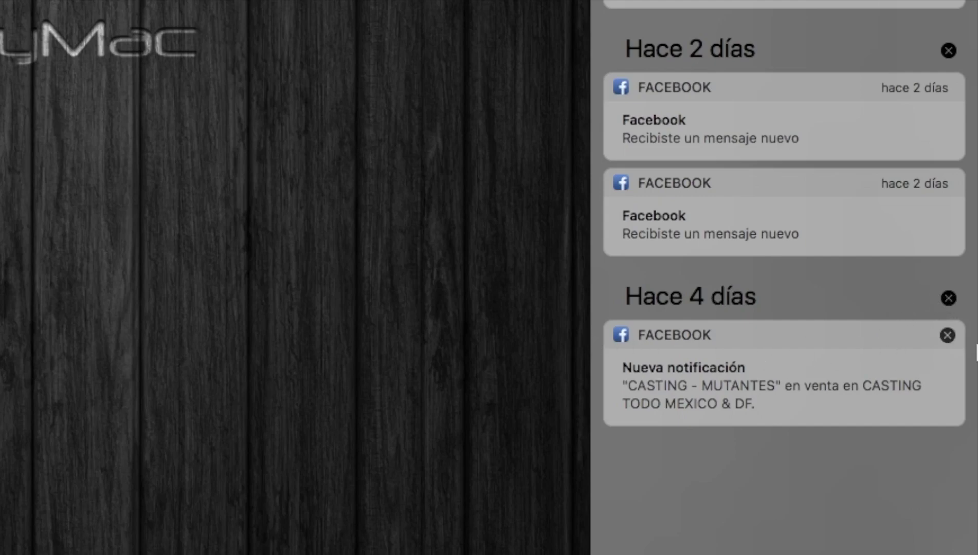
click(948, 336)
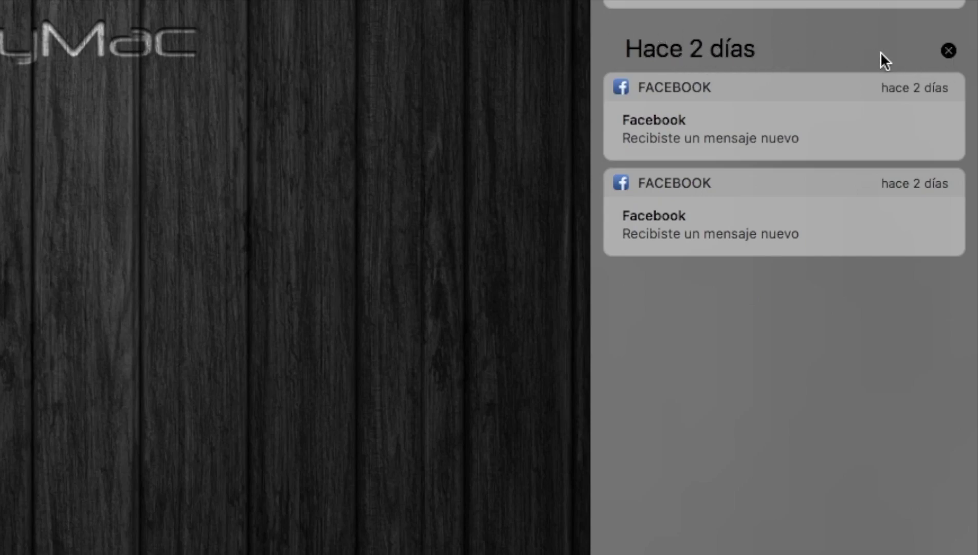
Dismiss both Facebook notifications from two days ago and the one from yesterday.
mouse_move(907, 103)
mouse_move(915, 211)
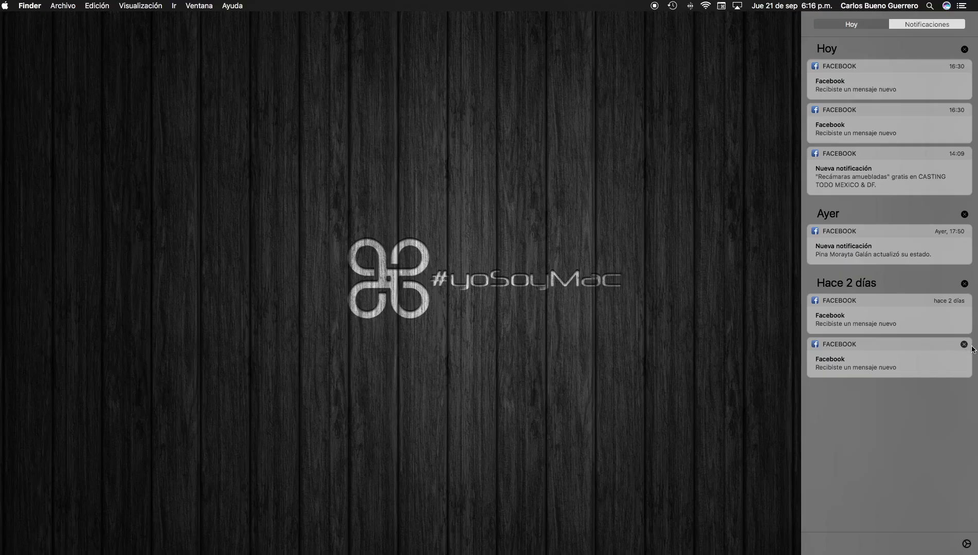
click(964, 344)
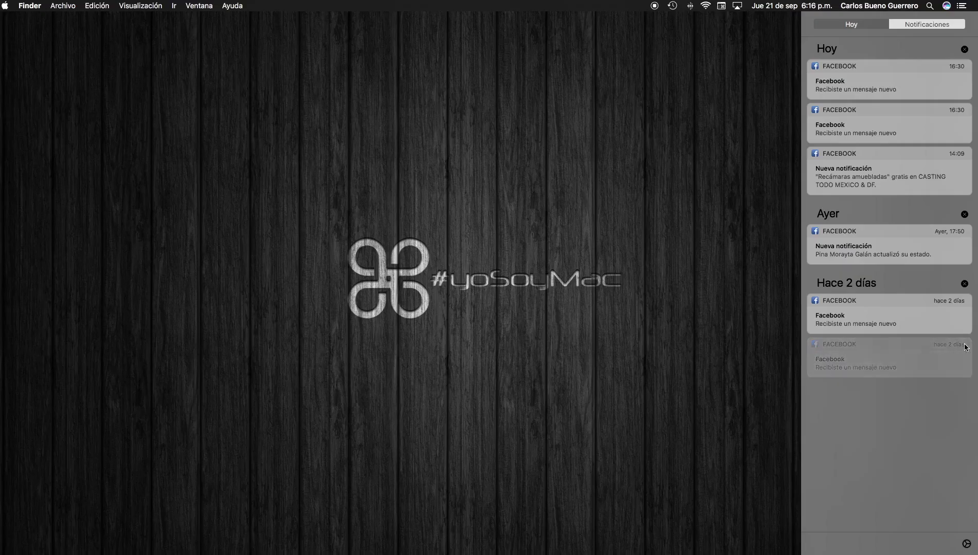
click(964, 301)
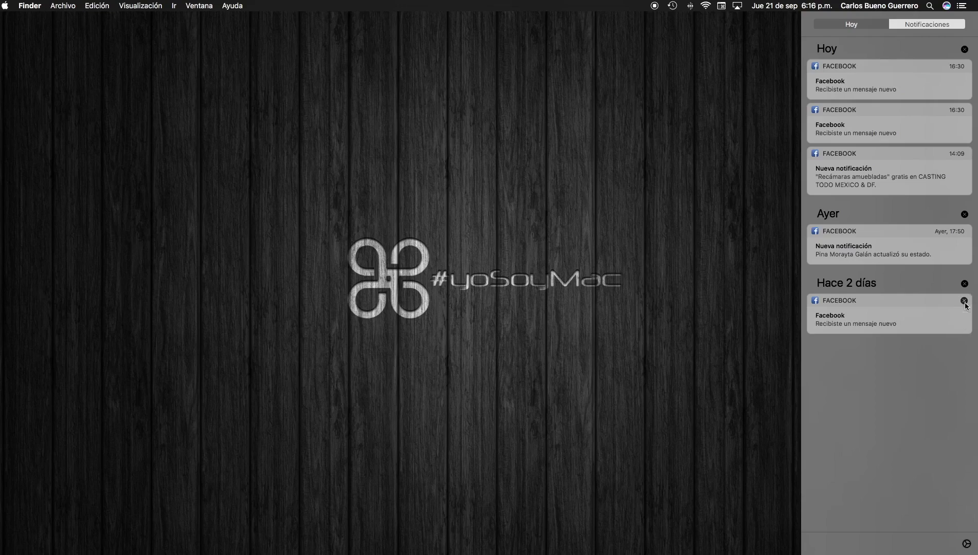
click(964, 232)
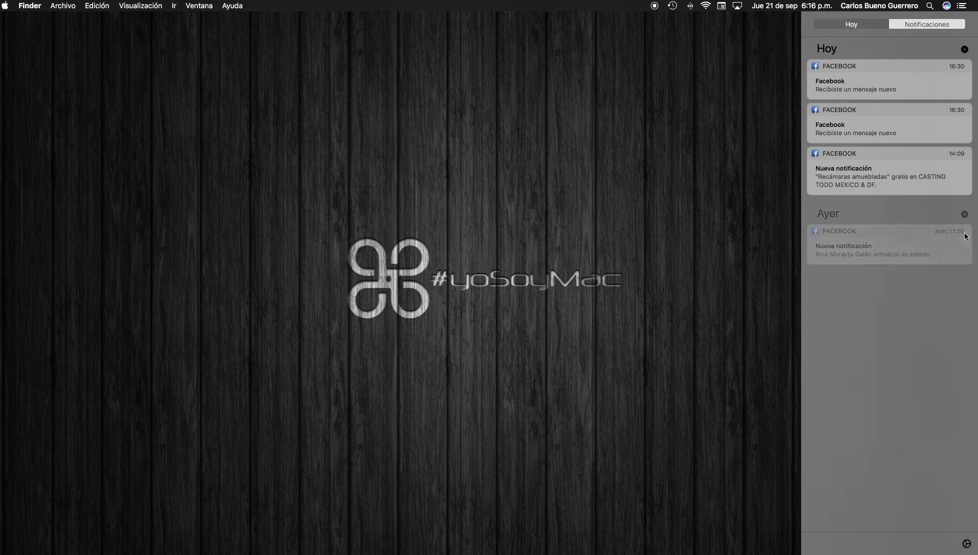
Dismiss the three Facebook notifications under today's heading, from the oldest to the newest, to empty the list.
click(964, 154)
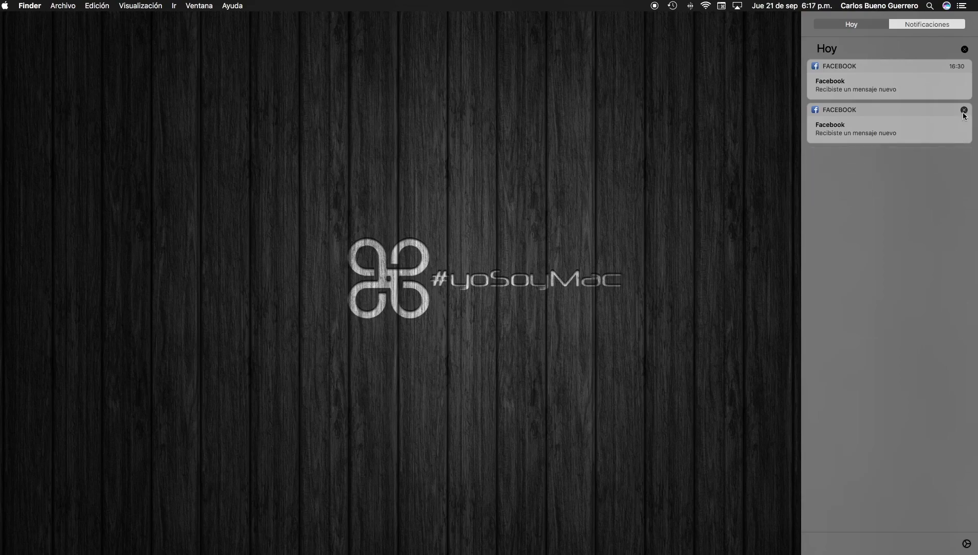
click(964, 111)
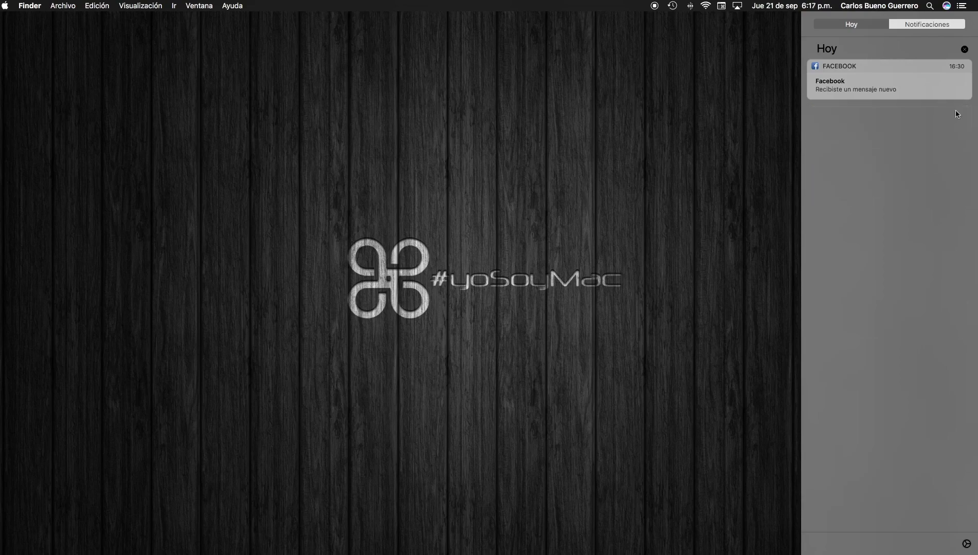
click(964, 67)
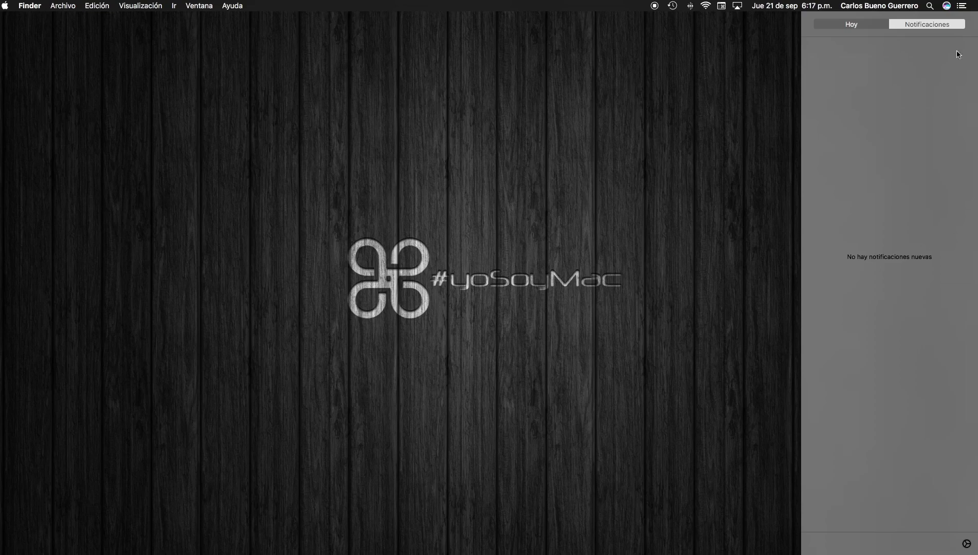
Open the notification preferences from the Hoy view and look through the list of apps that send notifications.
click(863, 28)
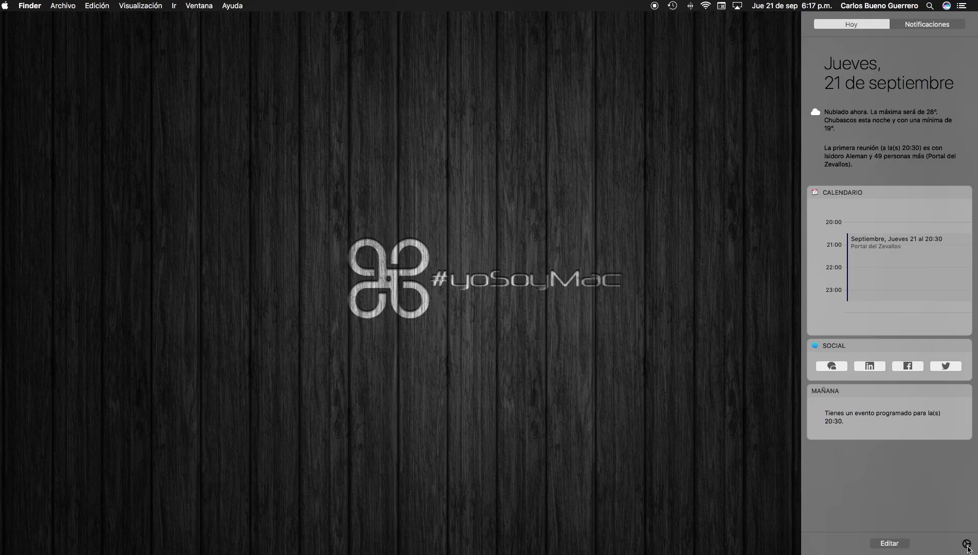
click(967, 544)
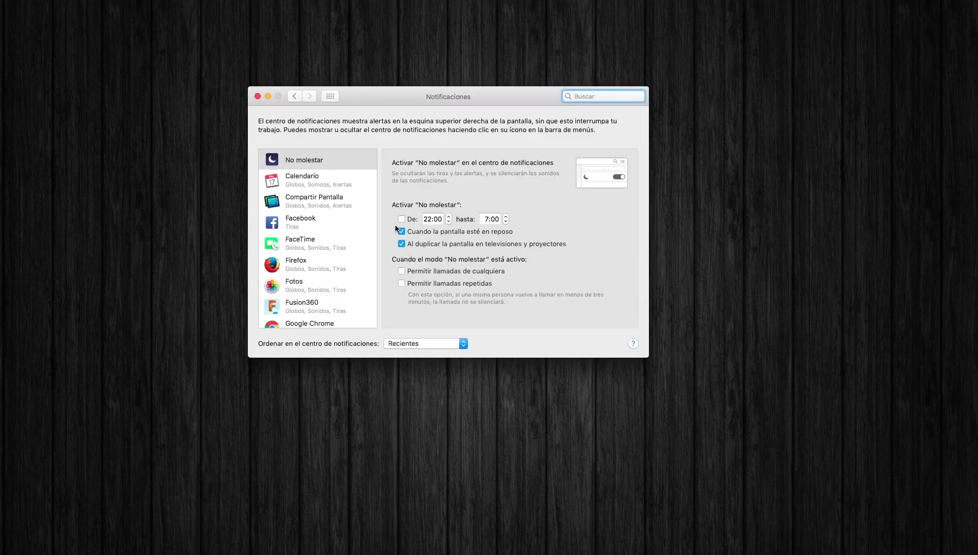
scroll(329, 235, down, 10)
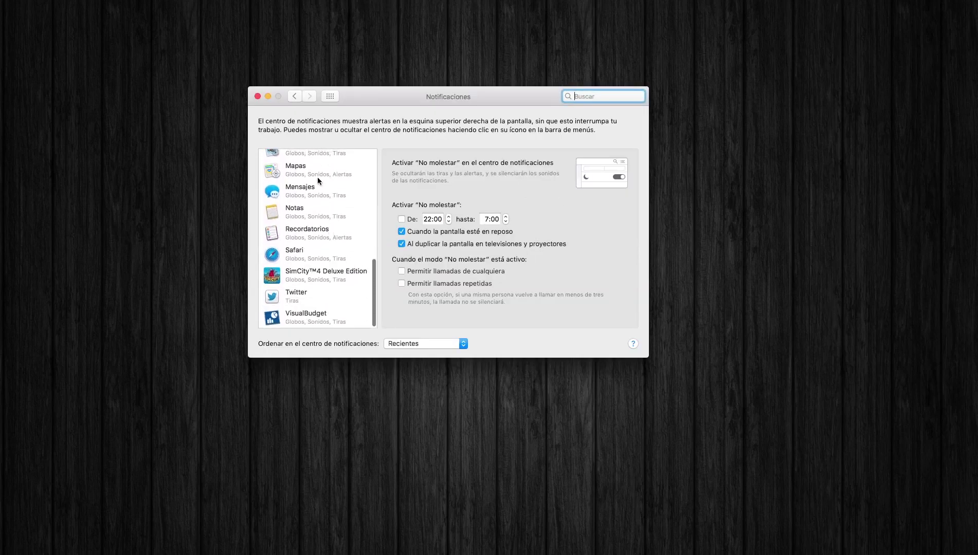
scroll(317, 180, up, 10)
scroll(317, 197, down, 10)
scroll(319, 200, up, 10)
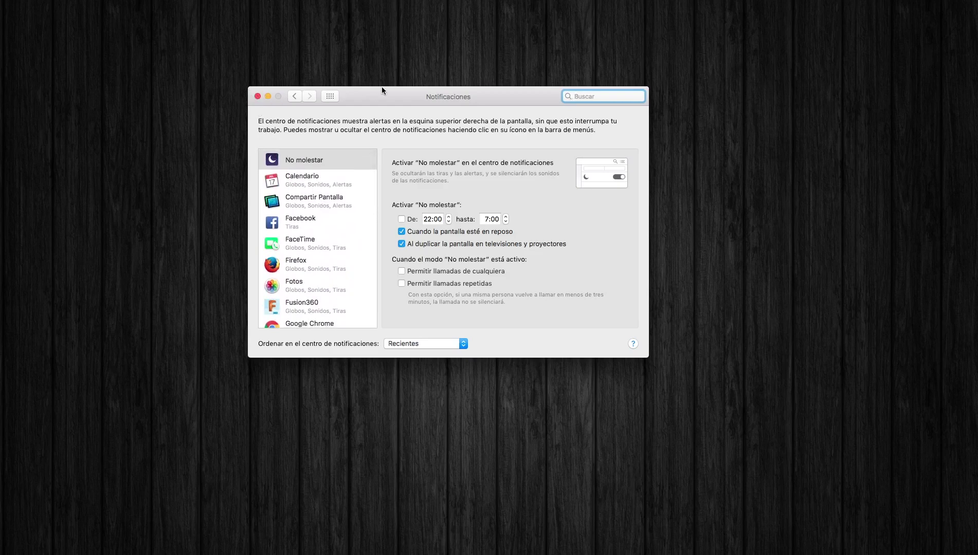
drag(382, 92, 259, 87)
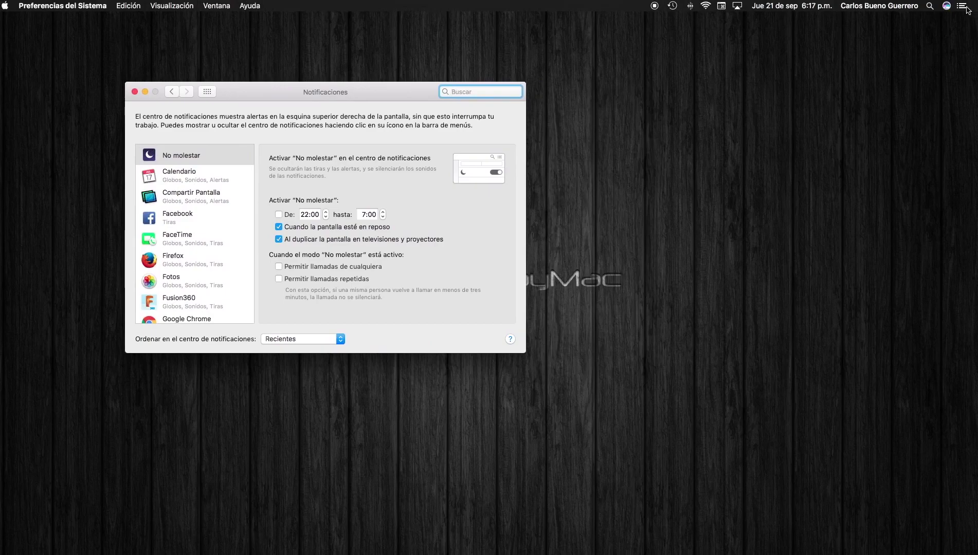
Reveal the Night Shift and No molestar switches in the notification center's Hoy view and turn each one on and off again.
click(961, 6)
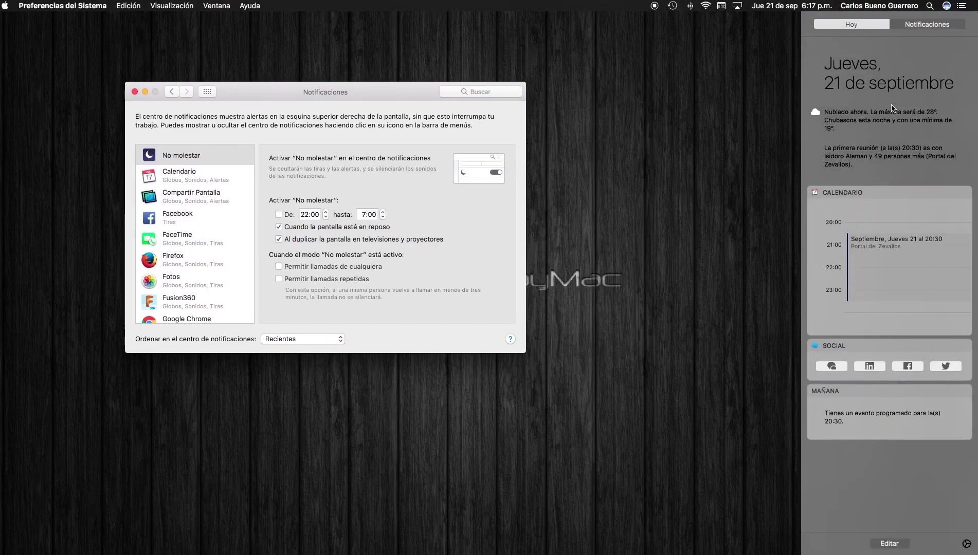
scroll(892, 108, up, 3)
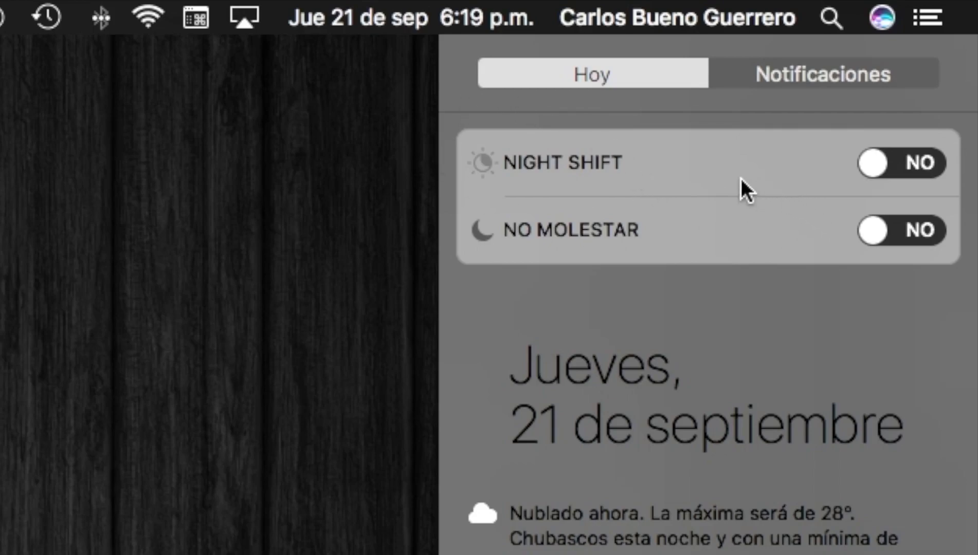
click(880, 167)
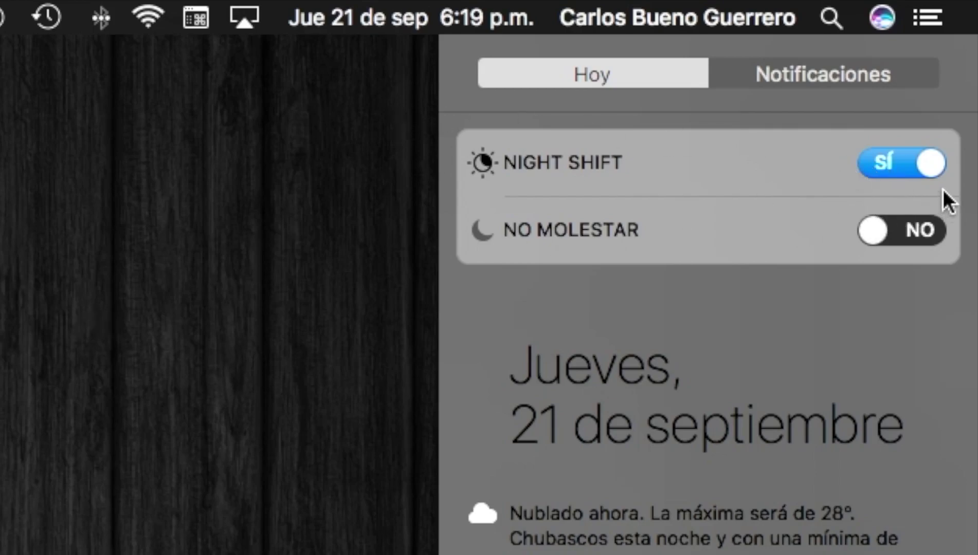
click(934, 163)
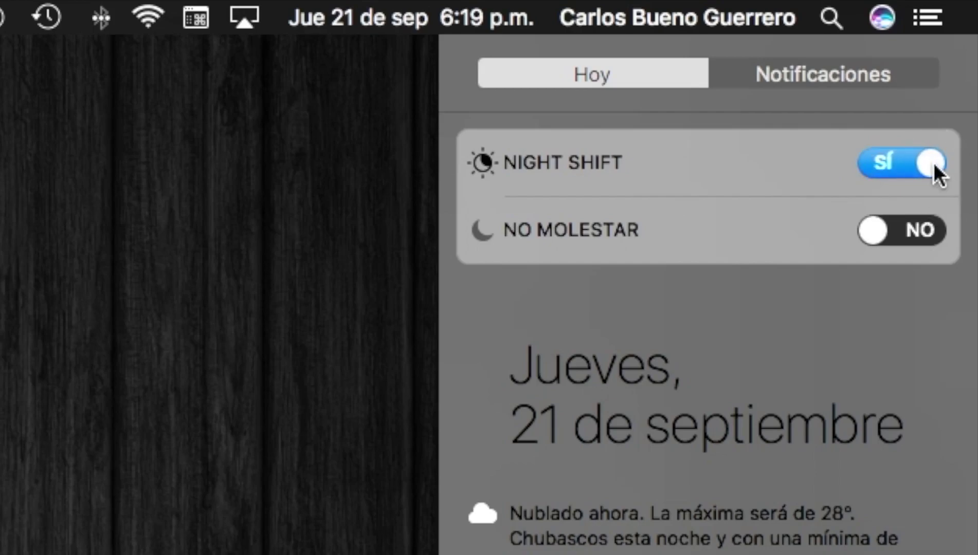
click(935, 163)
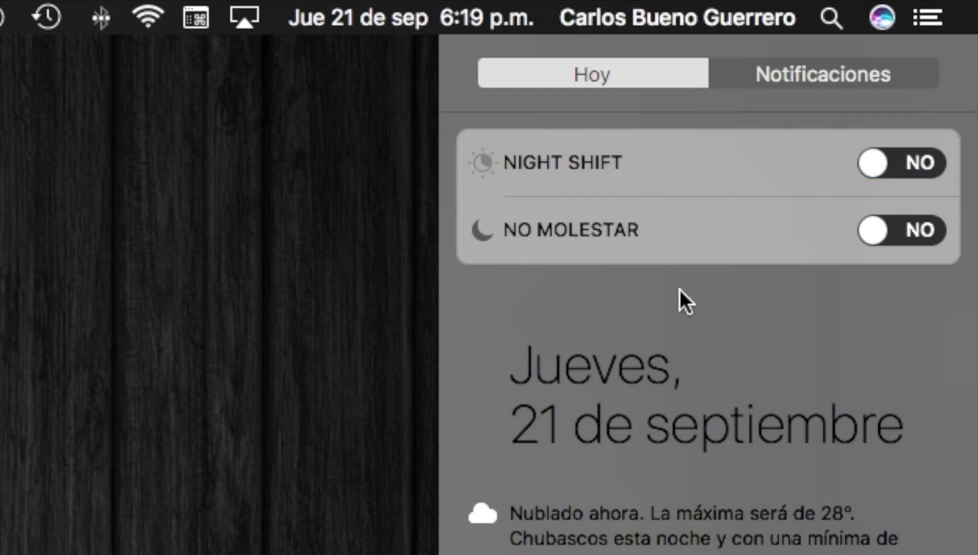
click(877, 234)
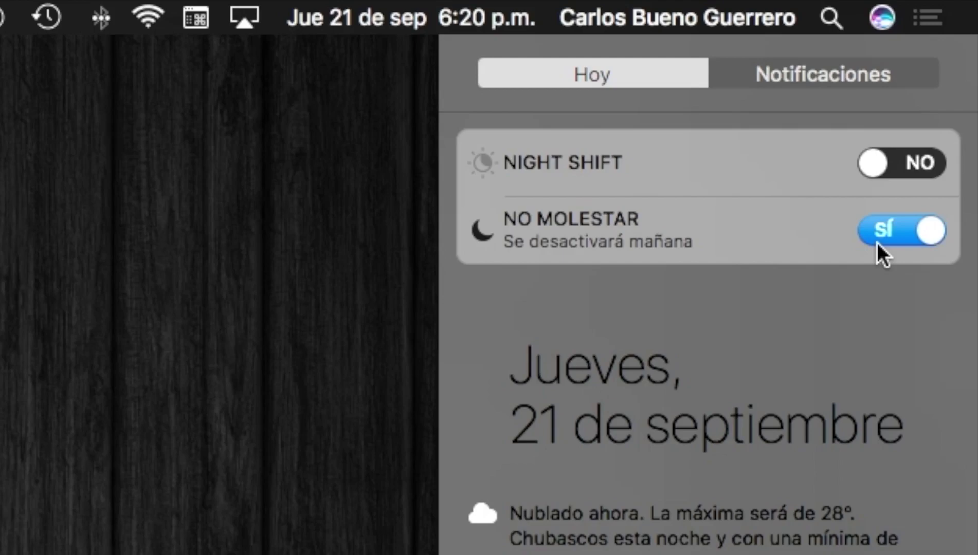
click(931, 233)
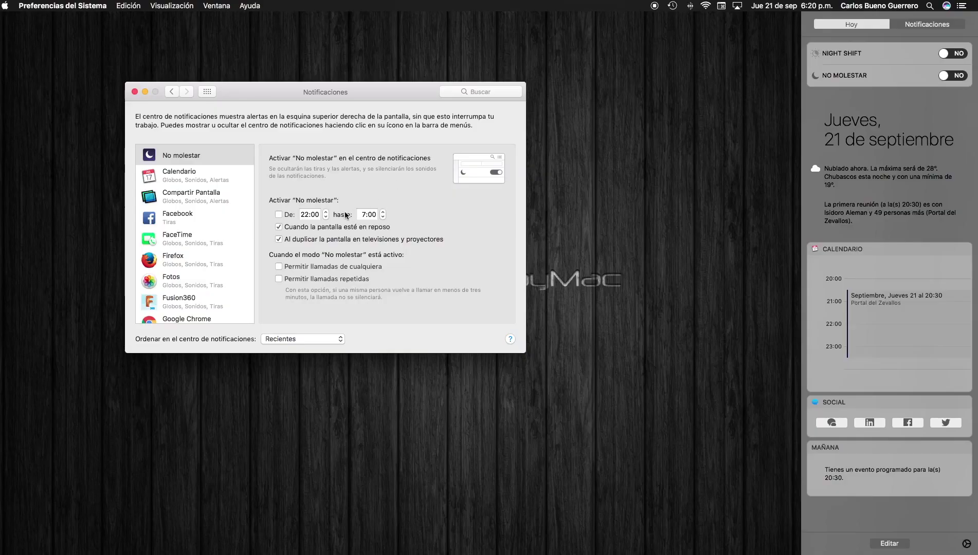
In the No molestar preferences, disable "Cuando la pantalla esté en reposo" and enable "Permitir llamadas repetidas".
click(279, 93)
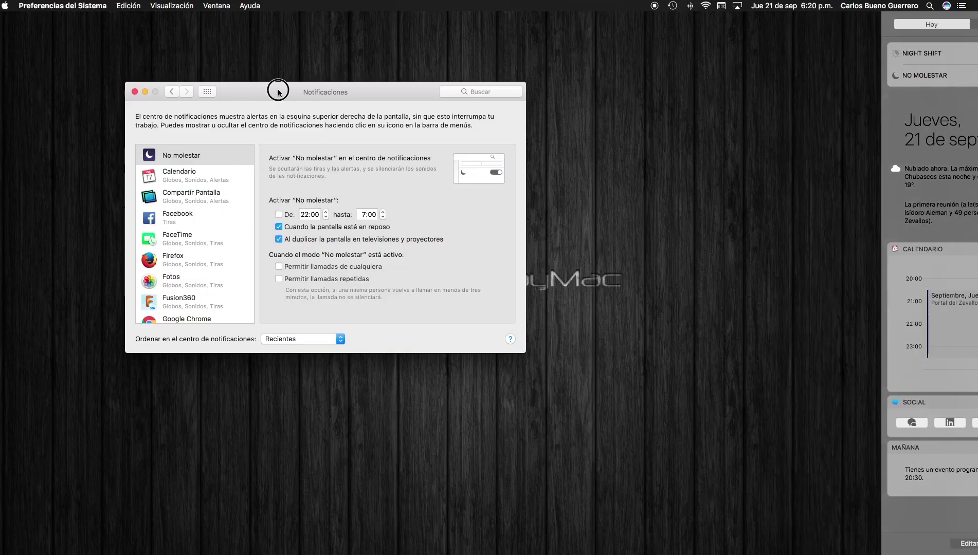
drag(278, 93, 380, 105)
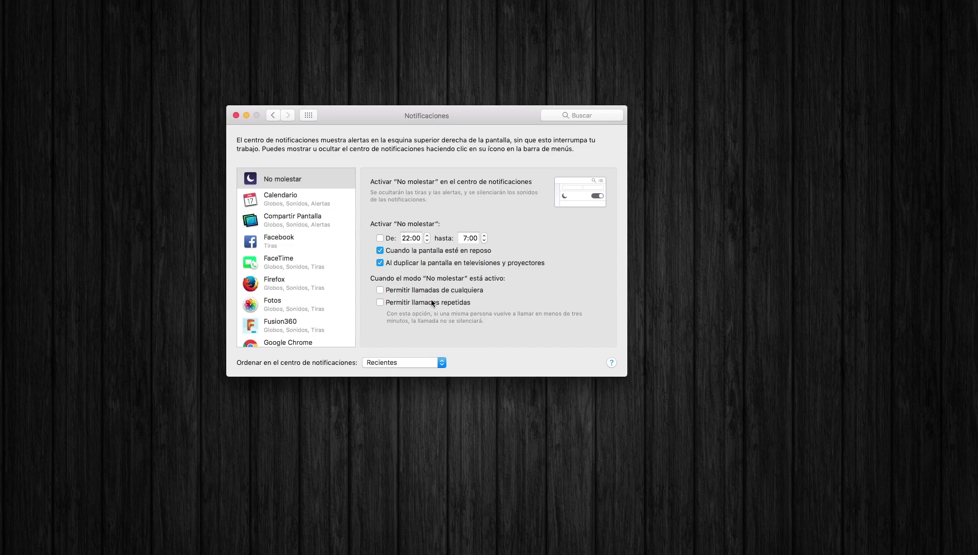
click(286, 180)
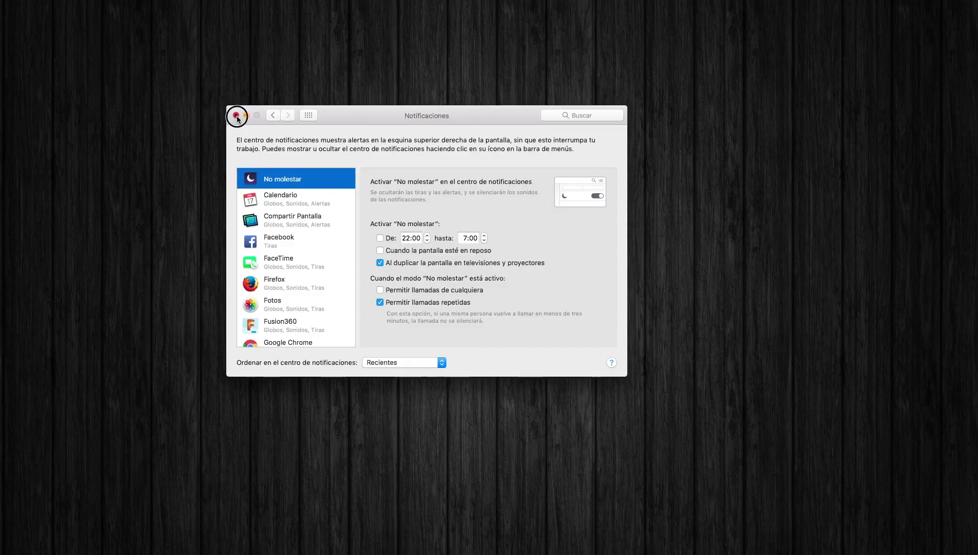
Close the Notificaciones preferences, and briefly open and dismiss the notification center from the desktop.
click(107, 25)
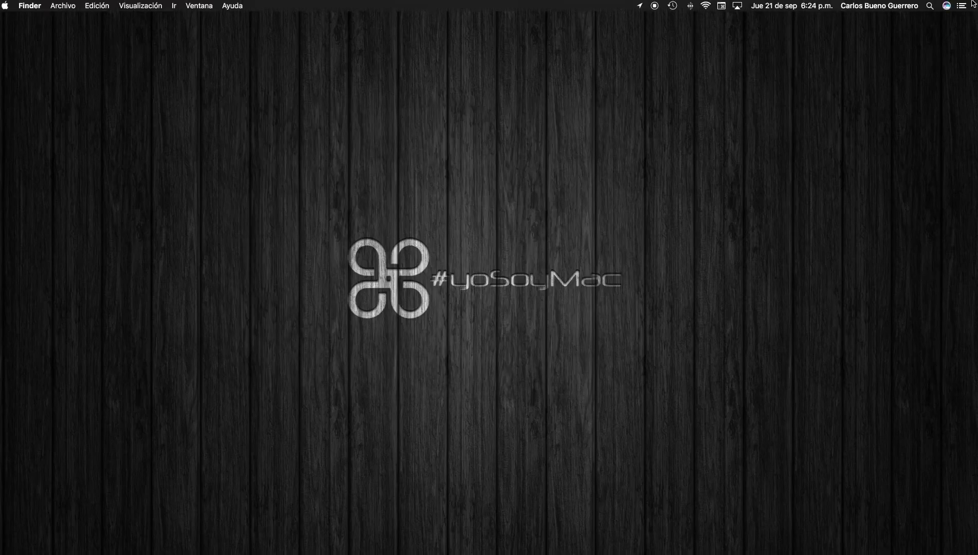
click(962, 6)
click(692, 157)
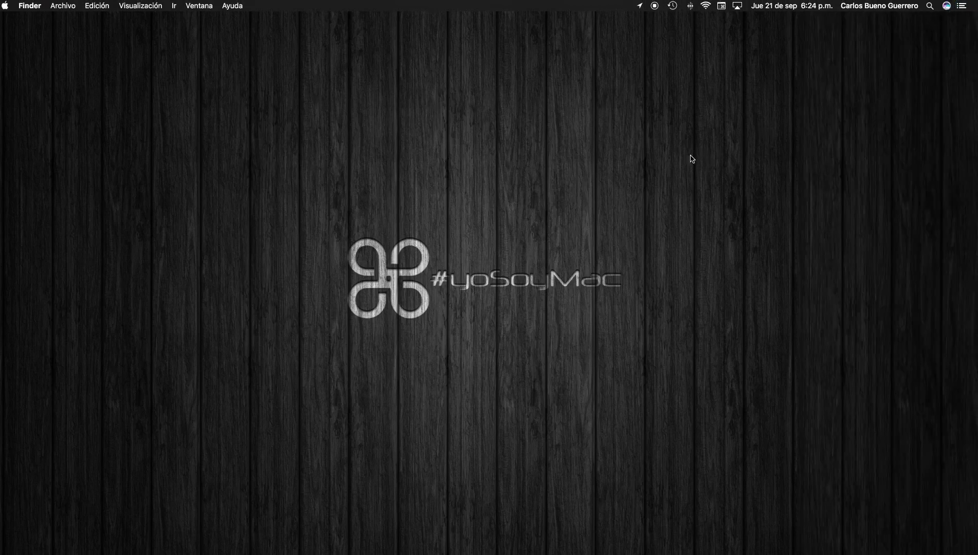